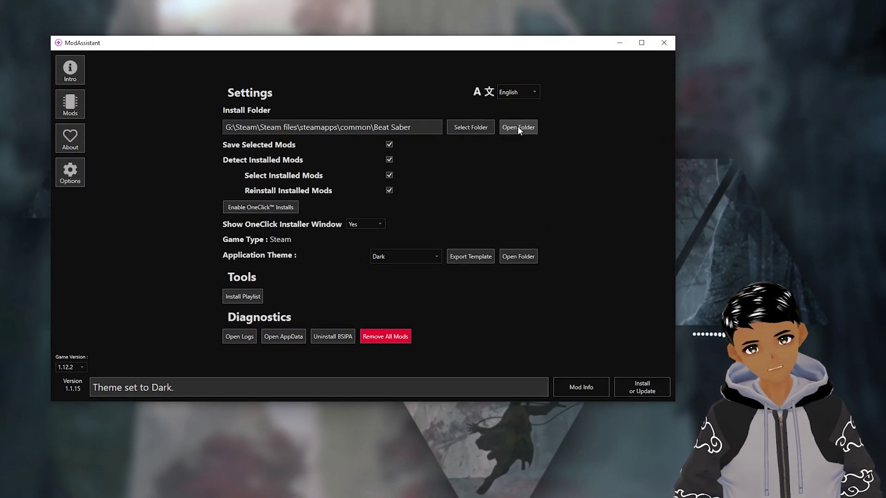
Copy the CustomAvatars, CustomNotes, CustomPlatforms and CustomSabers folders from the install folder to the desktop
{"action": "left_click", "coordinate": [518, 127]}
{"action": "left_click", "coordinate": [312, 151], "text": "shift"}
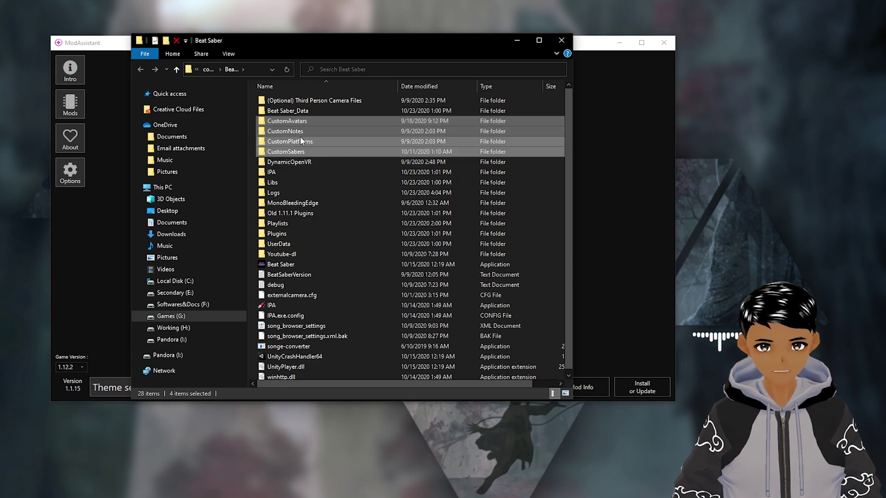
{"action": "right_click", "coordinate": [298, 140]}
{"action": "left_click", "coordinate": [190, 318]}
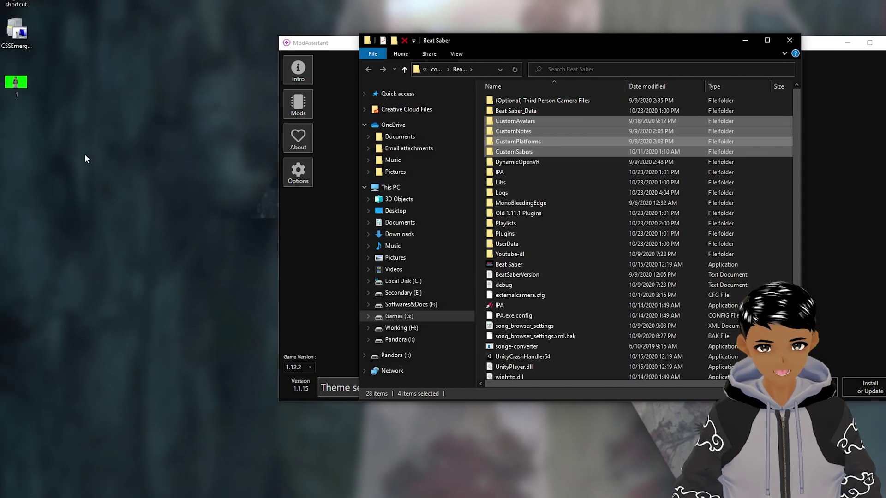
{"action": "left_click", "coordinate": [33, 157]}
{"action": "key", "text": "ctrl+v"}
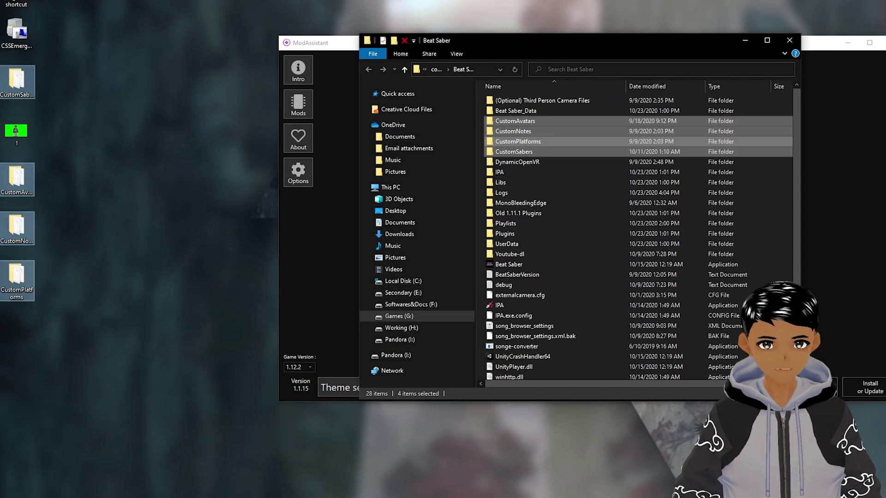
Copy the Playlists folder and the CustomLevels folder from Beat Saber_Data to the desktop
{"action": "left_click", "coordinate": [519, 224]}
{"action": "left_click", "coordinate": [18, 340]}
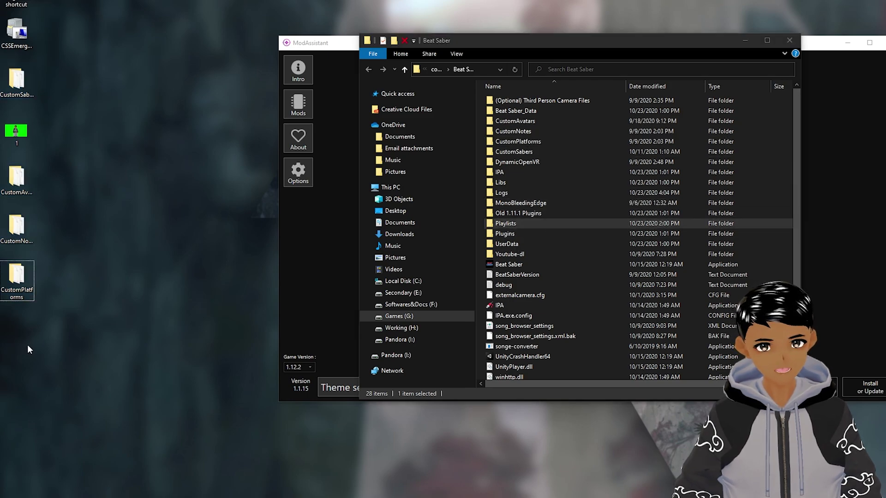
{"action": "key", "text": "ctrl+v"}
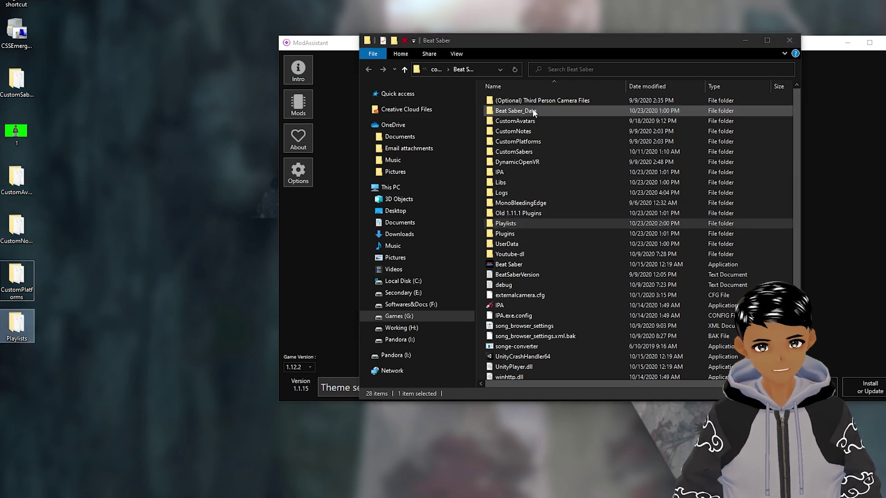
{"action": "double_click", "coordinate": [535, 110]}
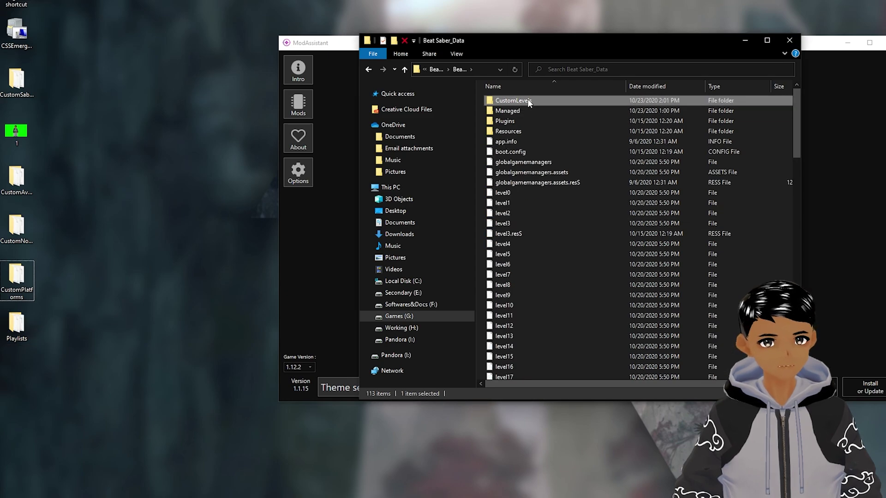
{"action": "left_click_drag", "start_coordinate": [527, 99], "coordinate": [158, 99]}
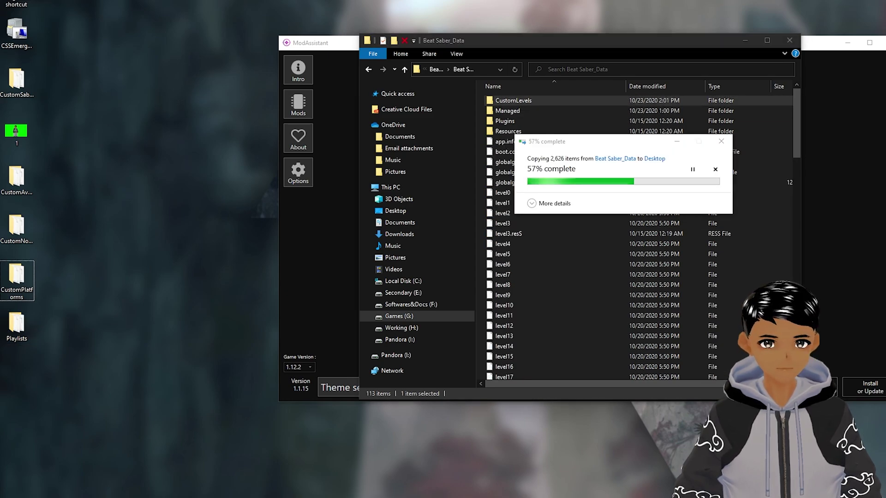
Back up LocalDailyLeaderboards.dat, LocalLeaderboards.dat and PlayerData.dat from AppData to the desktop
{"action": "left_click", "coordinate": [790, 41]}
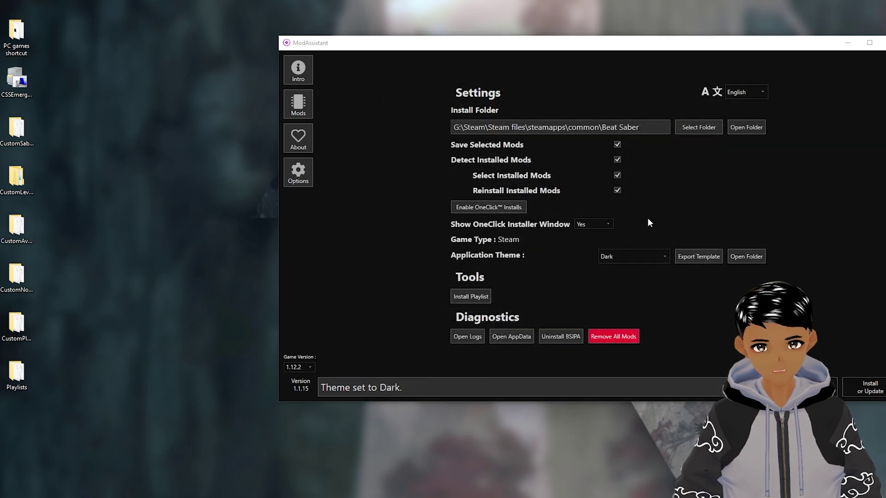
{"action": "left_click", "coordinate": [511, 337]}
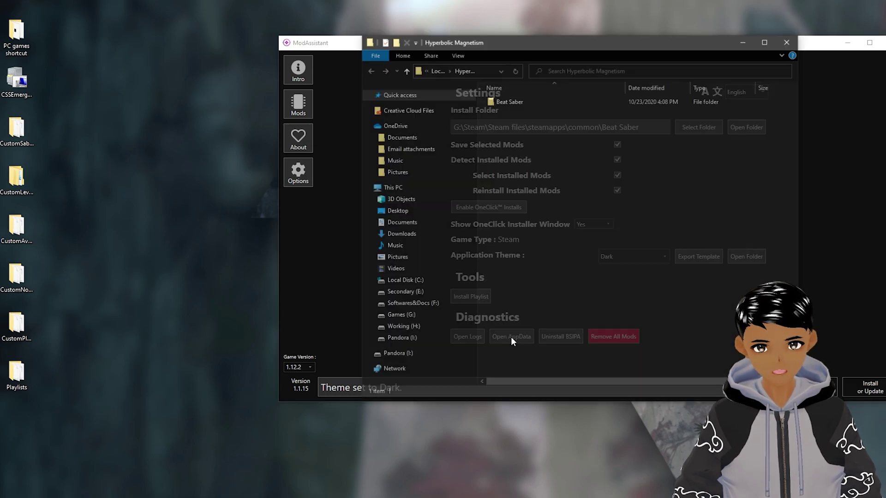
{"action": "double_click", "coordinate": [527, 100]}
{"action": "left_click", "coordinate": [531, 132]}
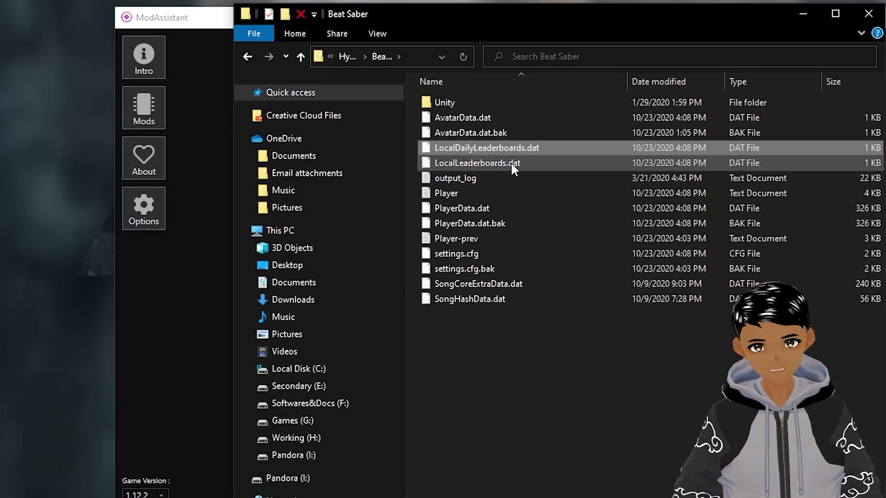
{"action": "left_click", "coordinate": [545, 142], "text": "ctrl"}
{"action": "left_click", "coordinate": [483, 208], "text": "ctrl"}
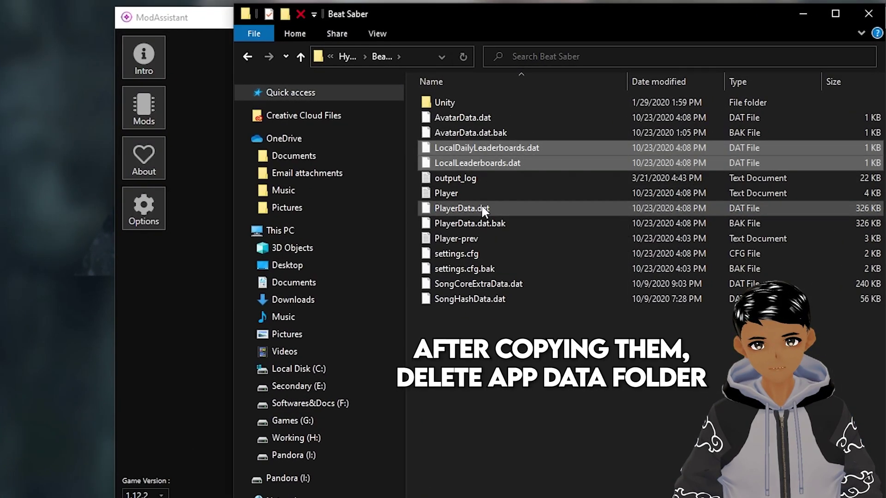
{"action": "left_click_drag", "start_coordinate": [483, 209], "coordinate": [0, 497]}
Delete all 28 items in the Beat Saber install folder to the Recycle Bin
{"action": "left_click", "coordinate": [17, 365]}
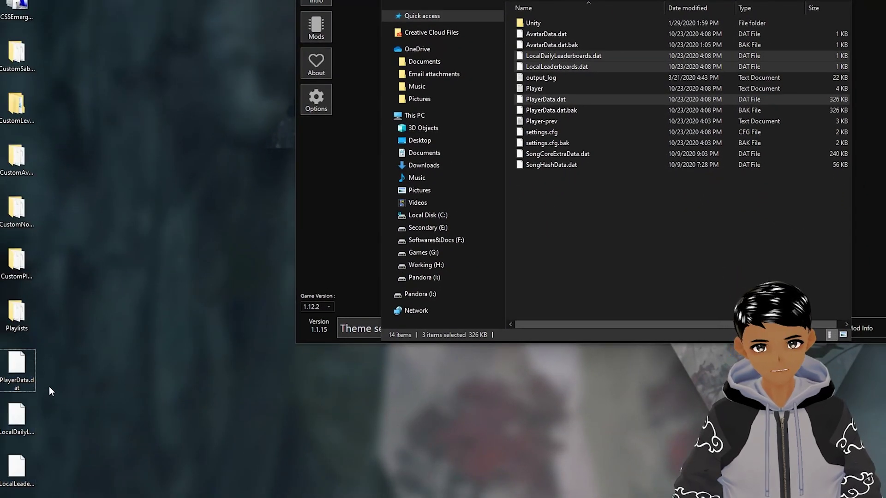
{"action": "left_click", "coordinate": [569, 141]}
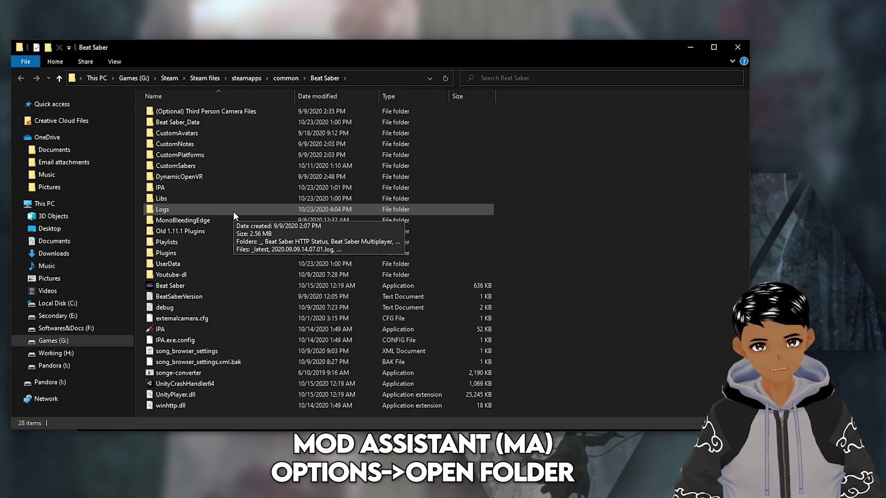
{"action": "key", "text": "ctrl+a"}
{"action": "key", "text": "Delete"}
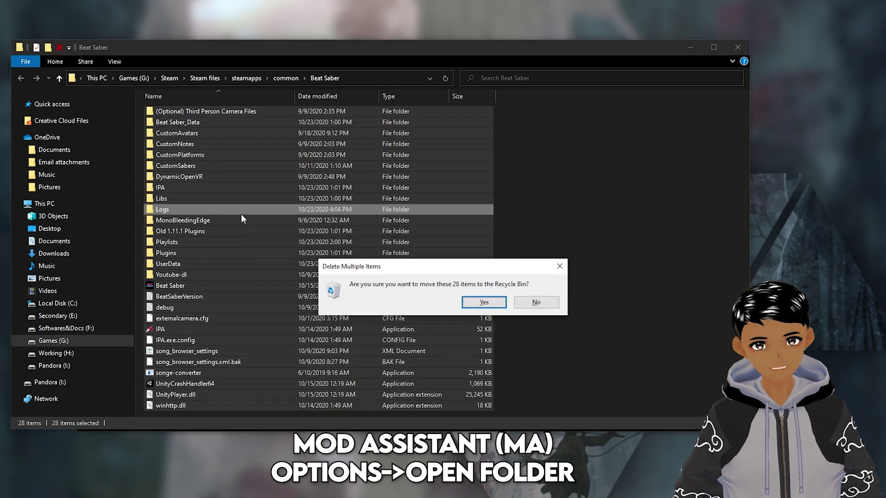
{"action": "left_click", "coordinate": [481, 302]}
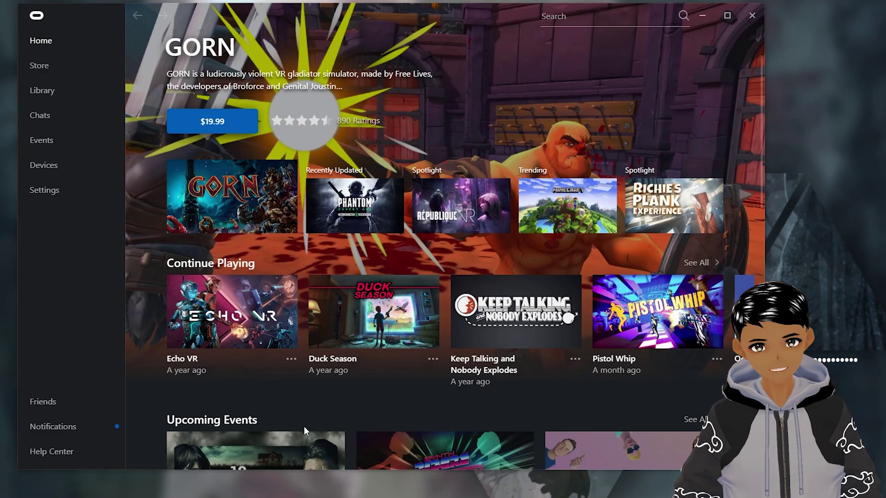
Open the Oculus Library and bring up Beat Saber's Start / Remove From Library menu
{"action": "scroll", "coordinate": [303, 427], "scroll_direction": "down", "scroll_amount": 1}
{"action": "scroll", "coordinate": [164, 211], "scroll_direction": "up", "scroll_amount": 1}
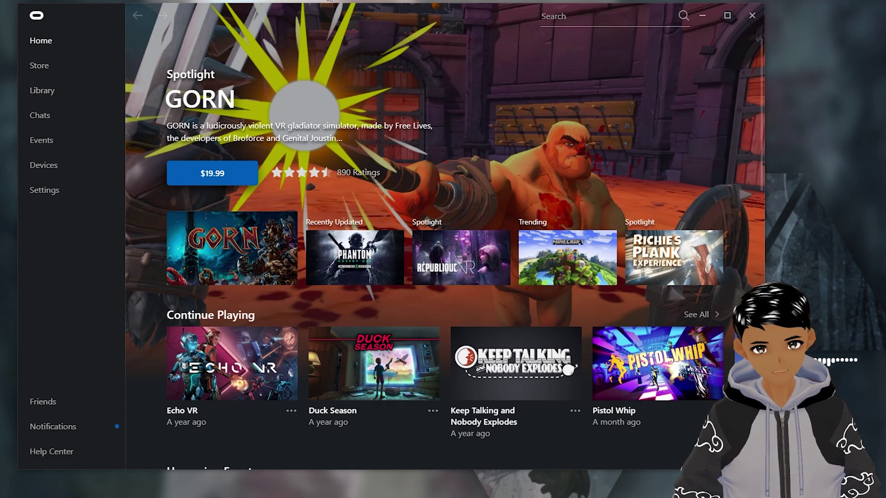
{"action": "left_click_drag", "start_coordinate": [318, 6], "coordinate": [403, 27]}
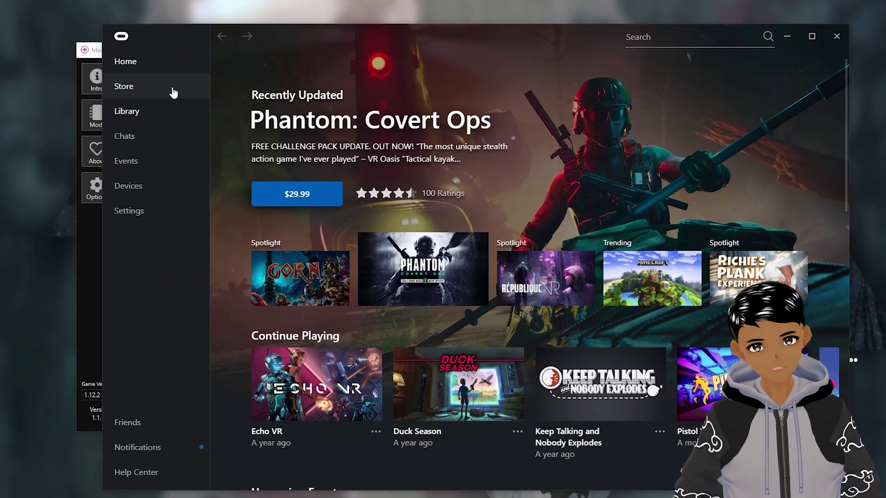
{"action": "left_click", "coordinate": [133, 112]}
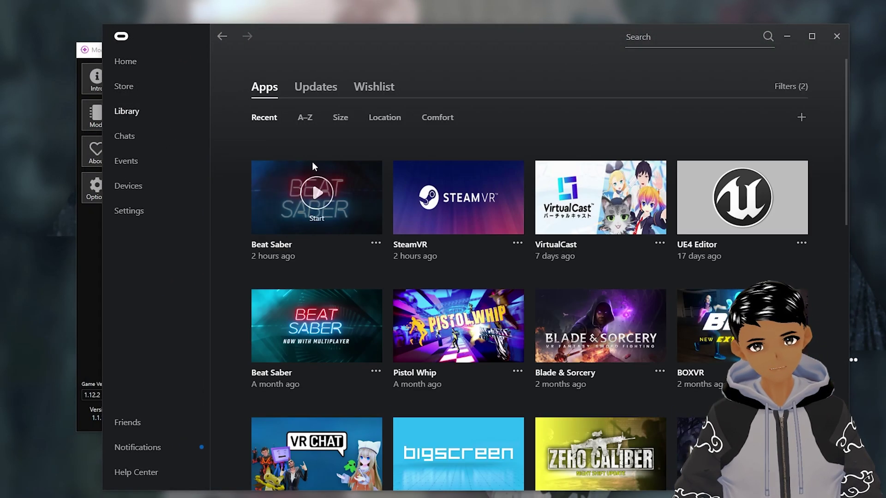
{"action": "left_click", "coordinate": [376, 245]}
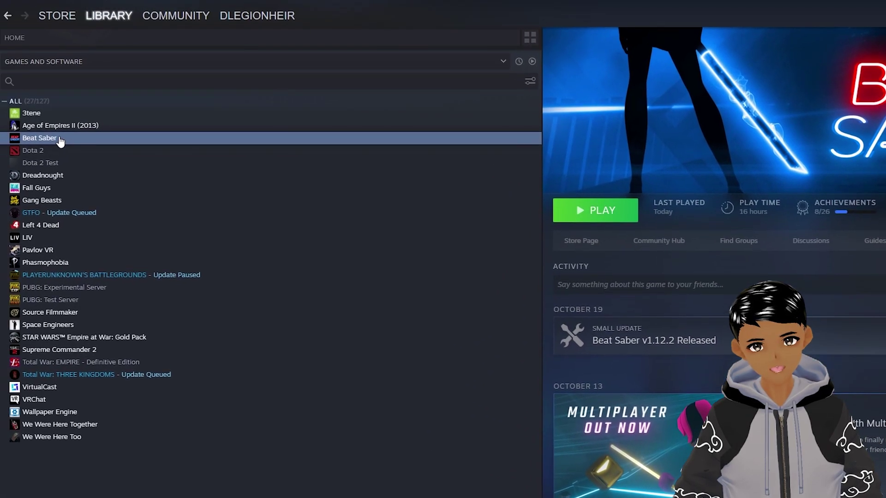
Uninstall Beat Saber through Steam's Manage menu, then start a fresh install
{"action": "right_click", "coordinate": [59, 137]}
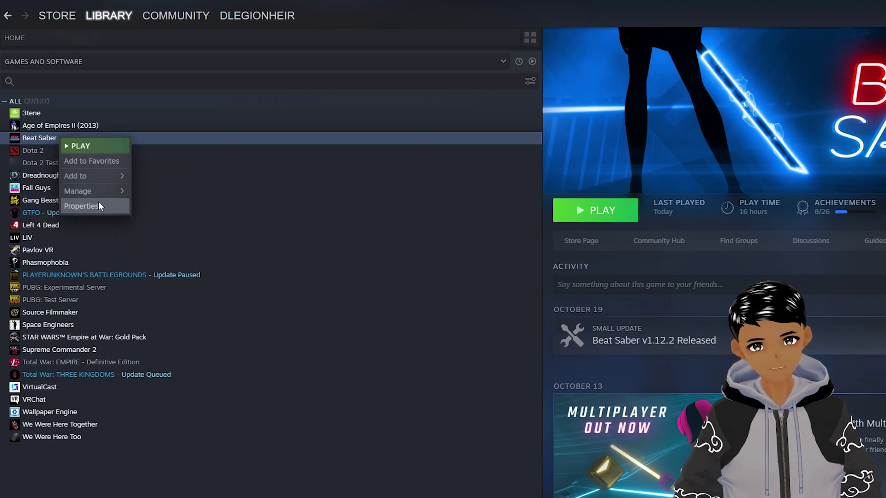
{"action": "mouse_move", "coordinate": [101, 193]}
{"action": "left_click", "coordinate": [165, 238]}
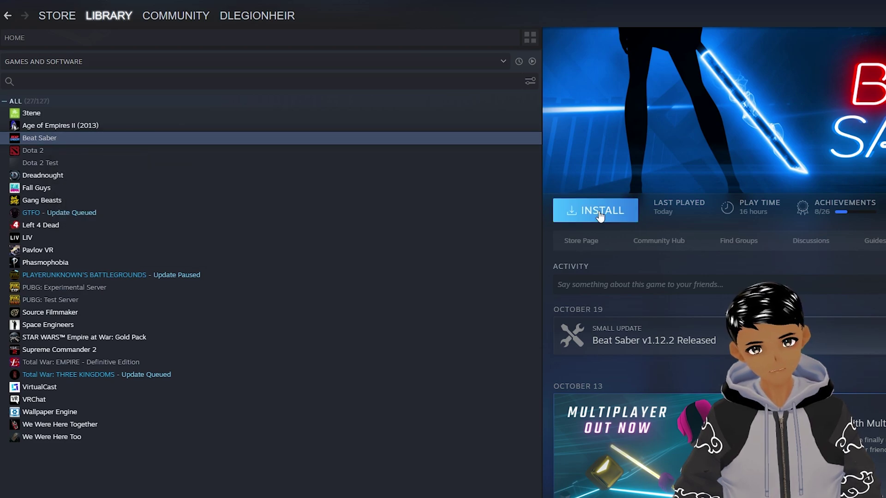
{"action": "left_click", "coordinate": [595, 210]}
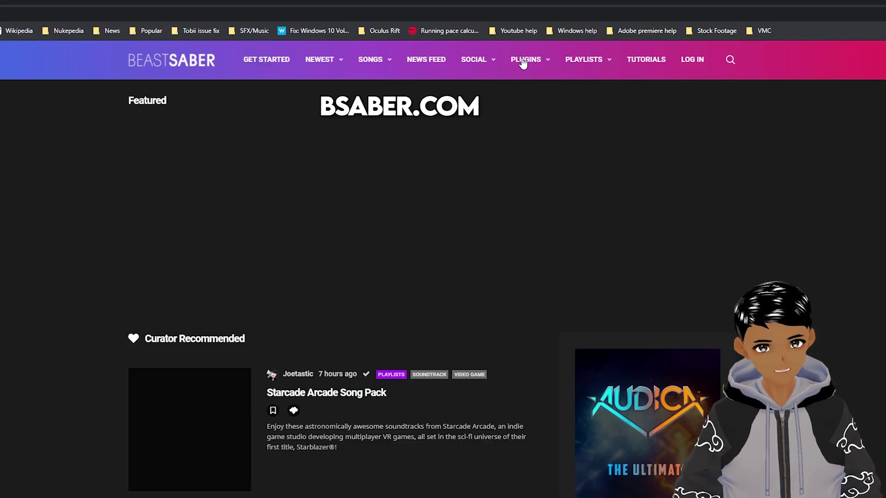
Follow BeastSaber's PC Mods guide to the Mod Assistant v1.1.15 release and download ModAssistant.exe
{"action": "mouse_move", "coordinate": [524, 62]}
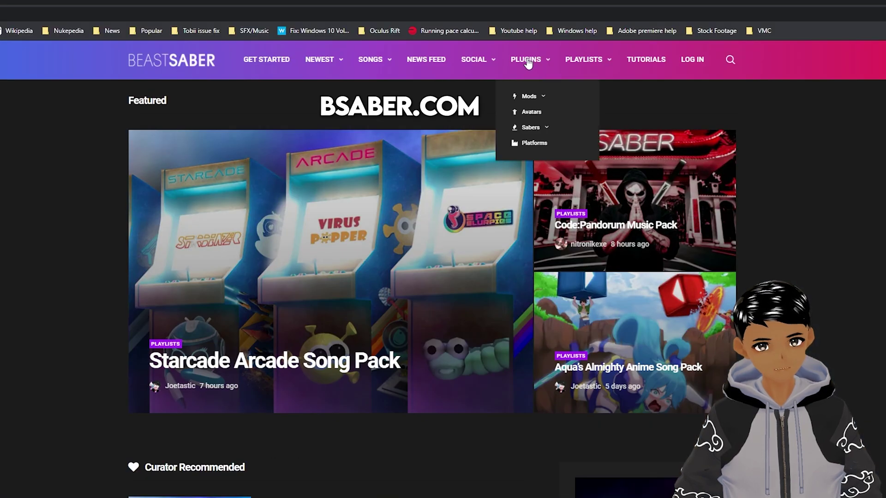
{"action": "mouse_move", "coordinate": [528, 97]}
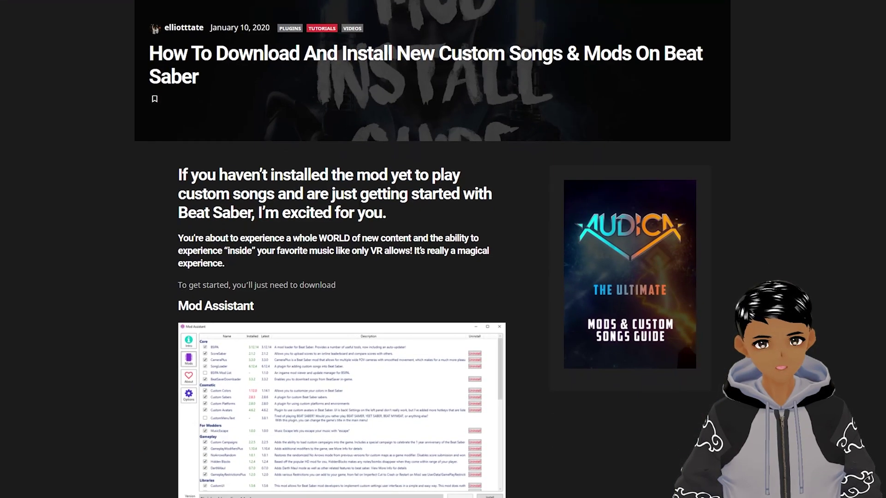
{"action": "scroll", "coordinate": [231, 111], "scroll_direction": "down", "scroll_amount": 5}
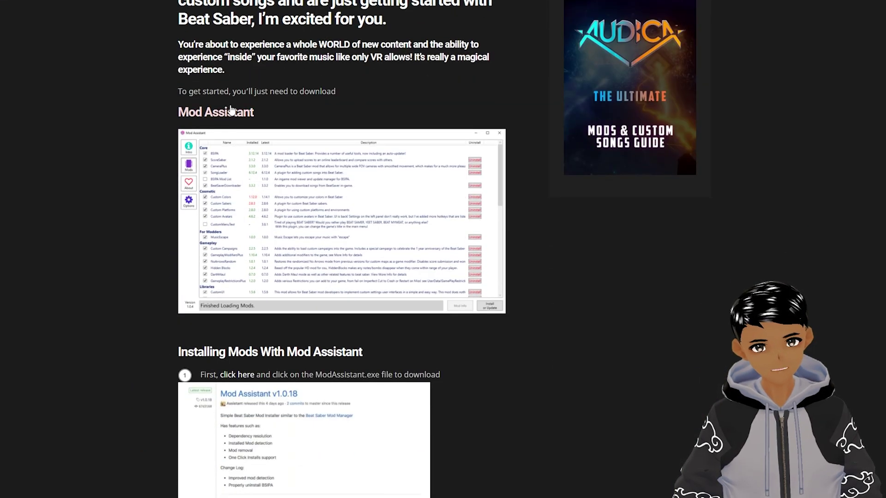
{"action": "left_click", "coordinate": [231, 111]}
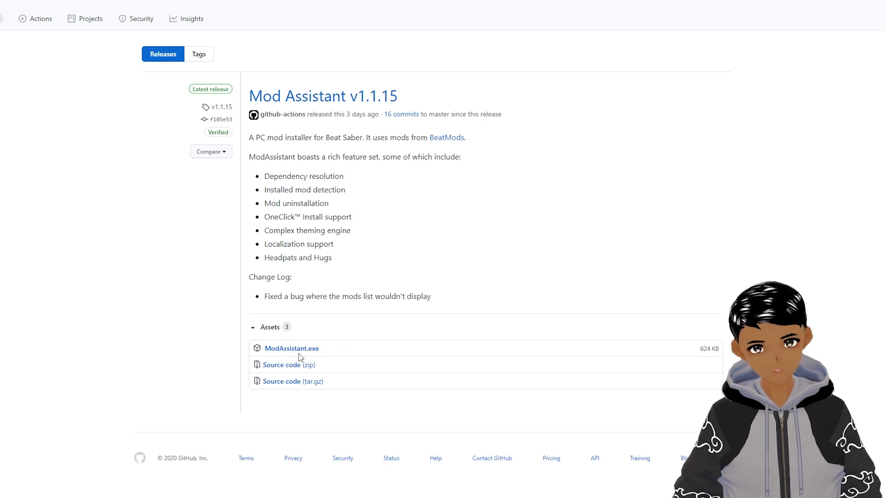
{"action": "left_click", "coordinate": [395, 297]}
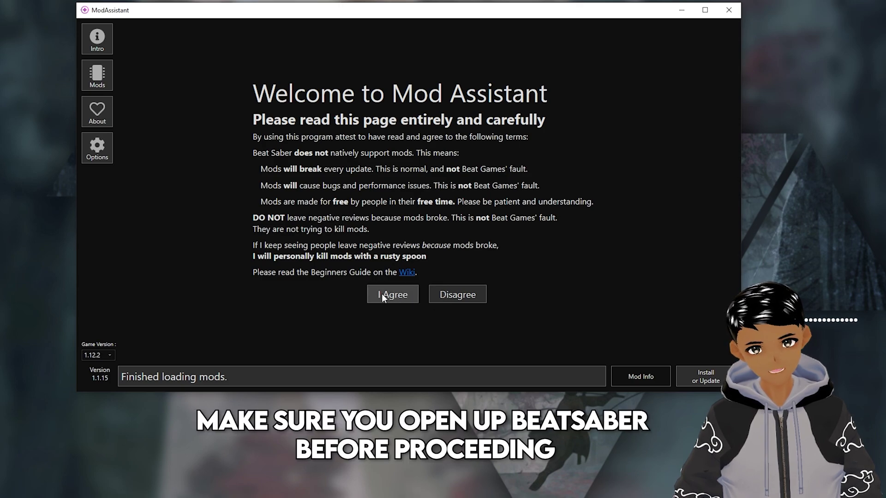
Accept the terms, enable OneClick installs for BeatSaver, ModelSaber and Playlists, then view Mods
{"action": "left_click", "coordinate": [387, 294]}
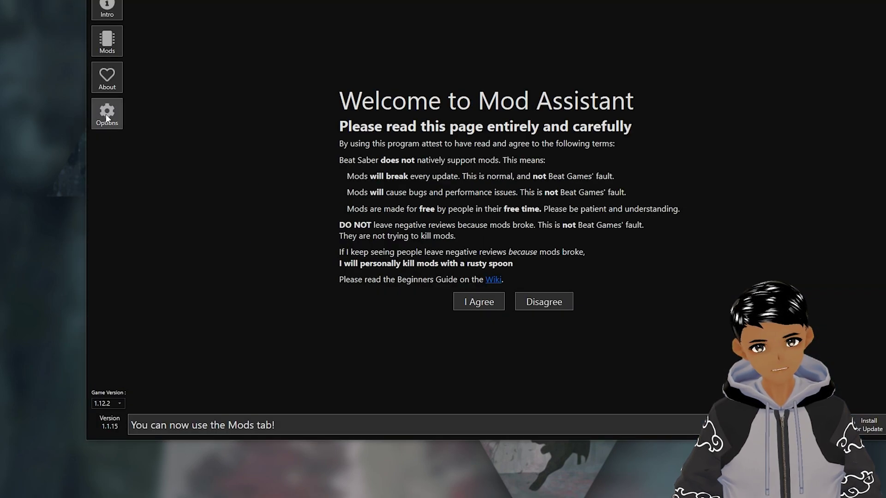
{"action": "left_click", "coordinate": [97, 147]}
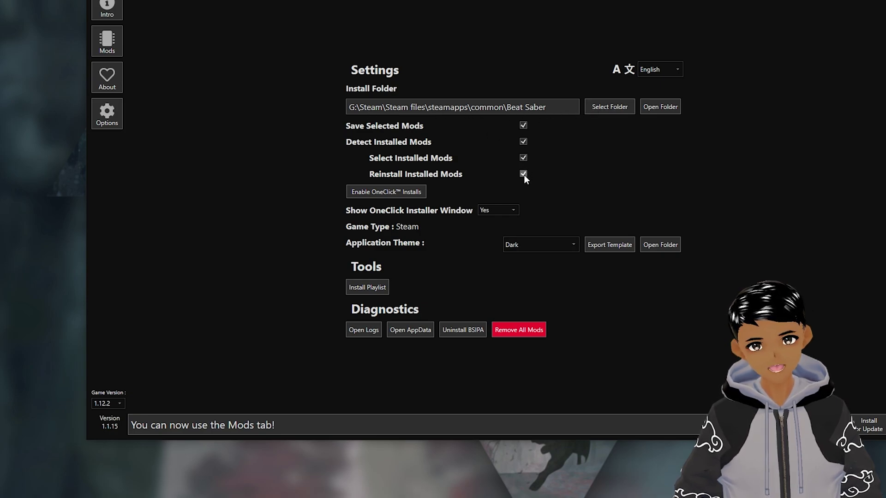
{"action": "left_click", "coordinate": [372, 193]}
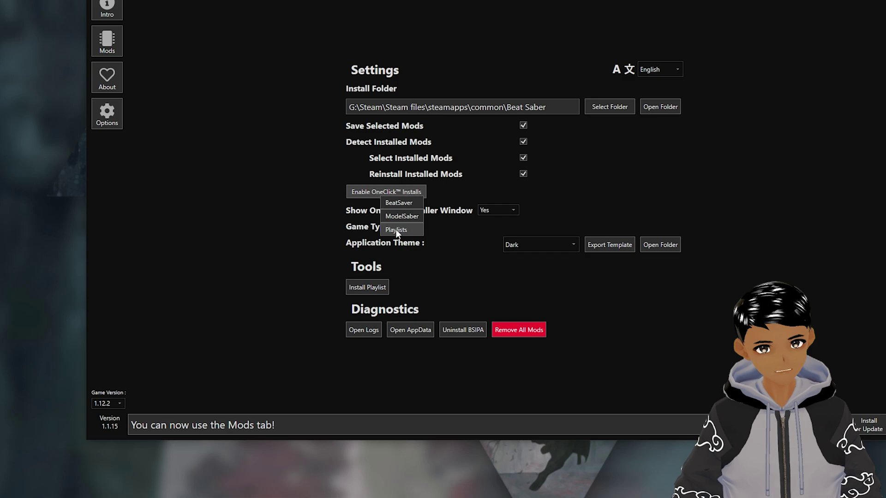
{"action": "left_click", "coordinate": [396, 229]}
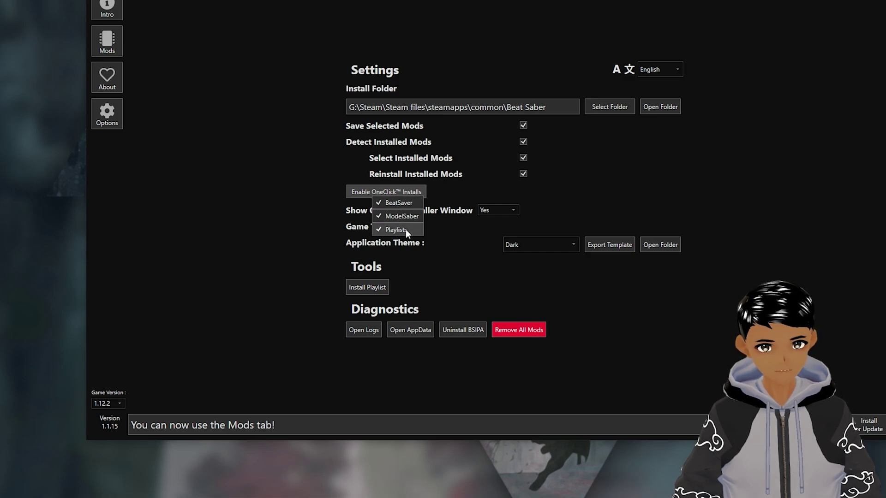
{"action": "left_click", "coordinate": [325, 203]}
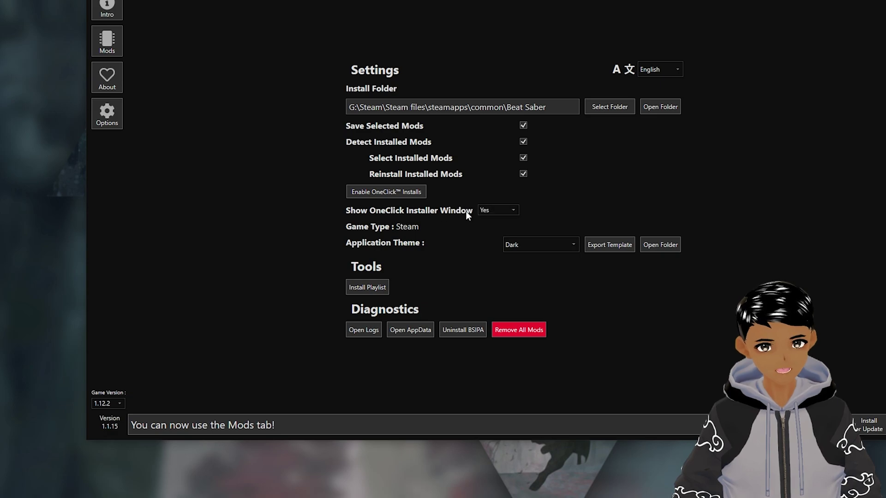
{"action": "left_click", "coordinate": [115, 48]}
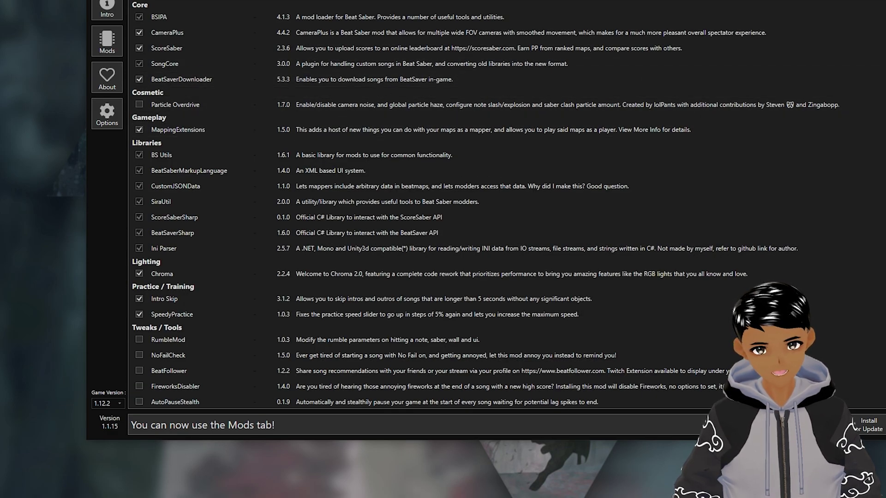
Pick the mods to install, keeping BeatSaverDownloader and reviewing CameraPlus, then install them
{"action": "scroll", "coordinate": [872, 146], "scroll_direction": "down", "scroll_amount": 1}
{"action": "scroll", "coordinate": [873, 147], "scroll_direction": "up", "scroll_amount": 1}
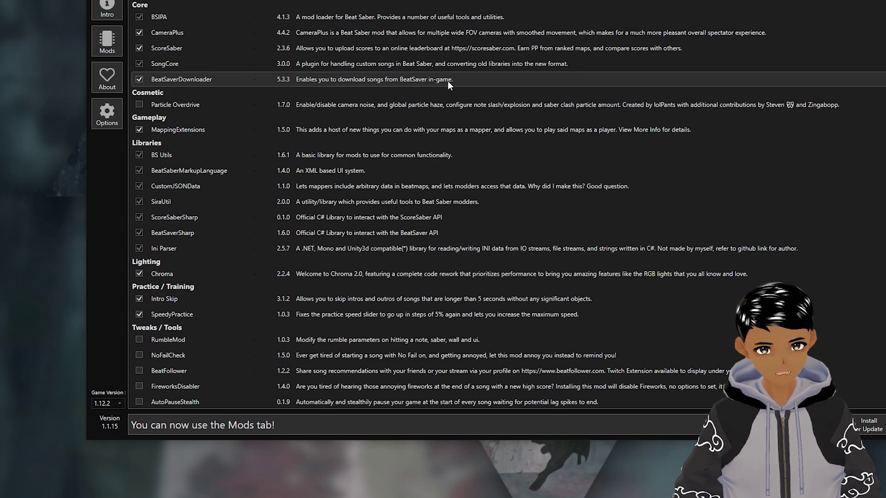
{"action": "left_click", "coordinate": [138, 79]}
{"action": "left_click", "coordinate": [140, 79]}
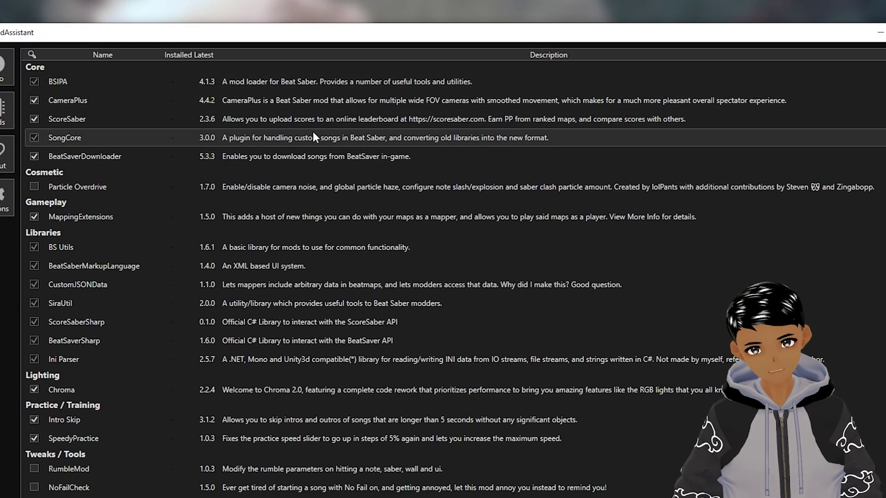
{"action": "left_click", "coordinate": [284, 99]}
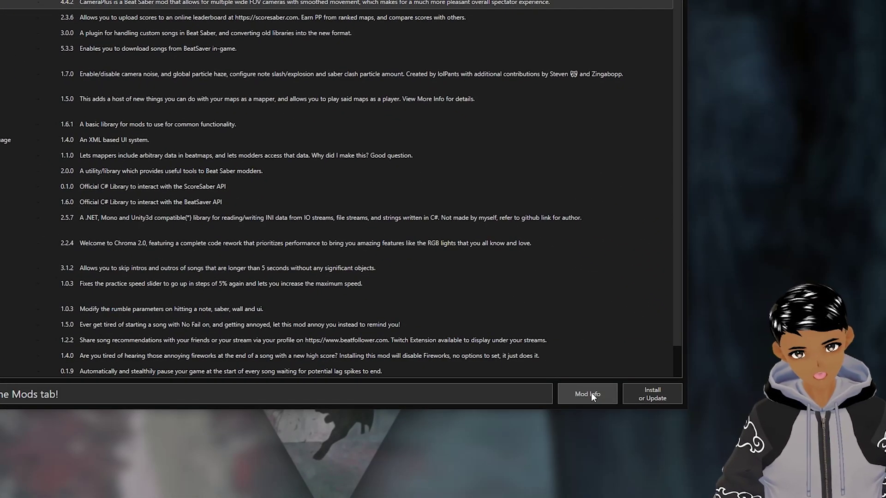
{"action": "left_click", "coordinate": [592, 392]}
{"action": "scroll", "coordinate": [277, 259], "scroll_direction": "down", "scroll_amount": 10}
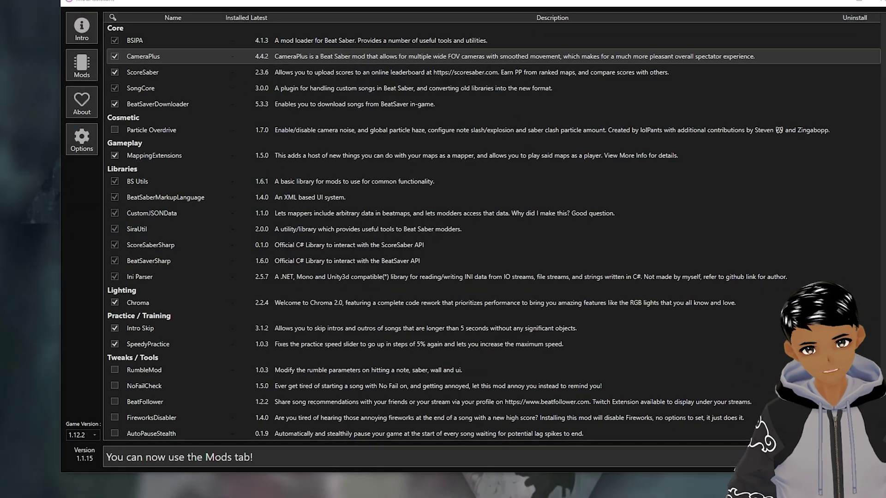
{"action": "left_click", "coordinate": [861, 457]}
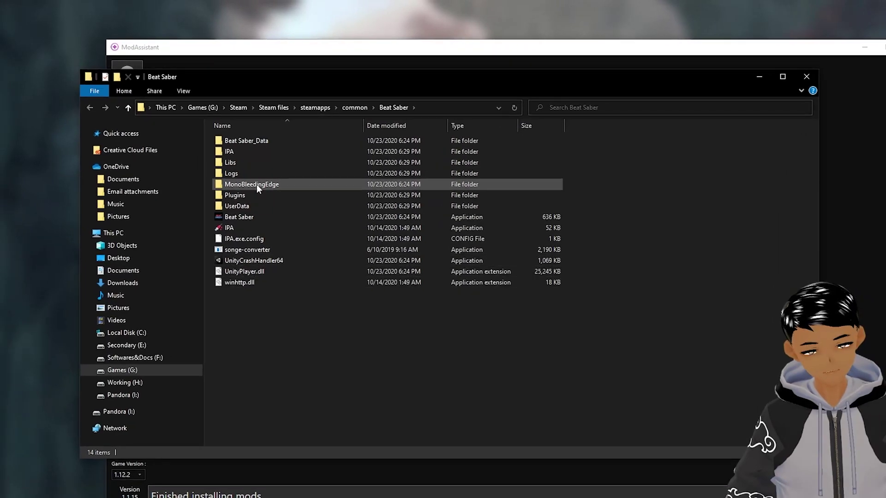
Check the Plugins folder for the installed mods and run IPA.exe to patch the game
{"action": "double_click", "coordinate": [199, 185]}
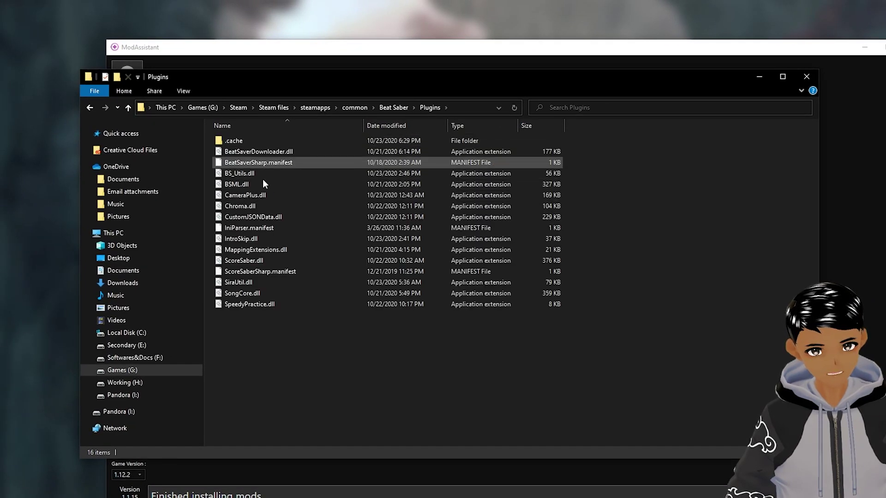
{"action": "key", "text": "alt+Left"}
{"action": "double_click", "coordinate": [234, 227]}
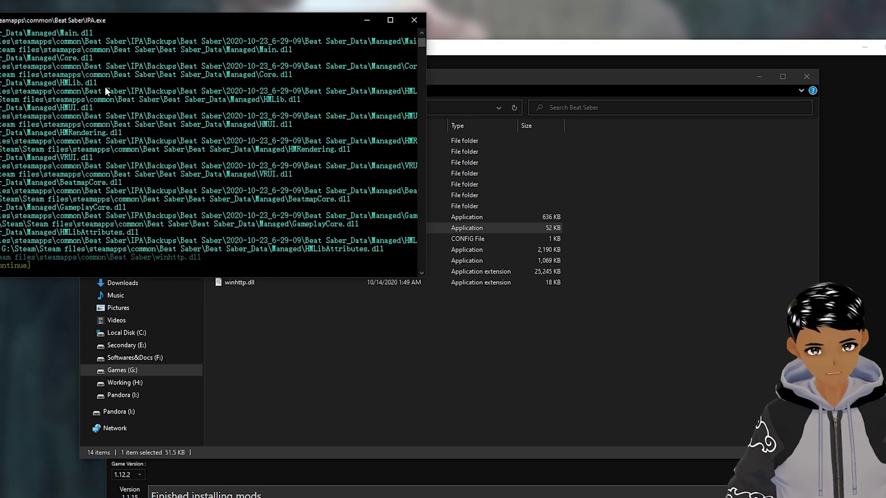
Restore the backed-up .dat files into the Beat Saber AppData folder, replacing the existing ones
{"action": "key", "text": "Return"}
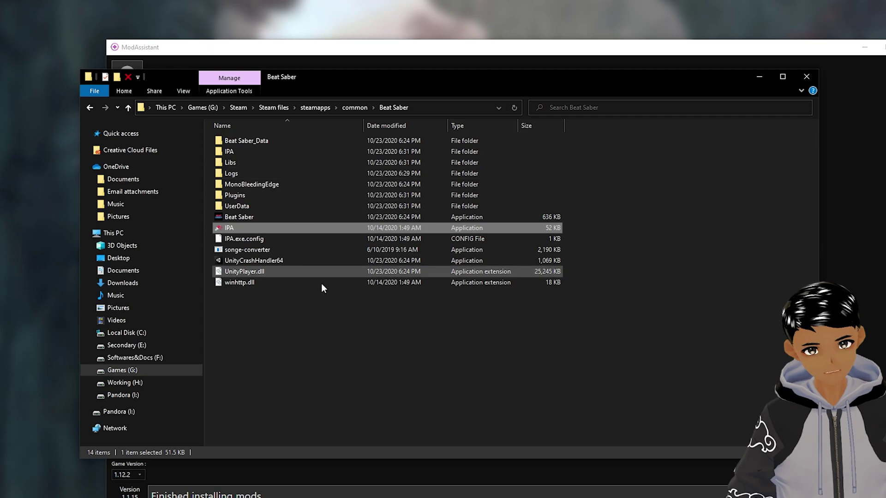
{"action": "key", "text": "alt+F4"}
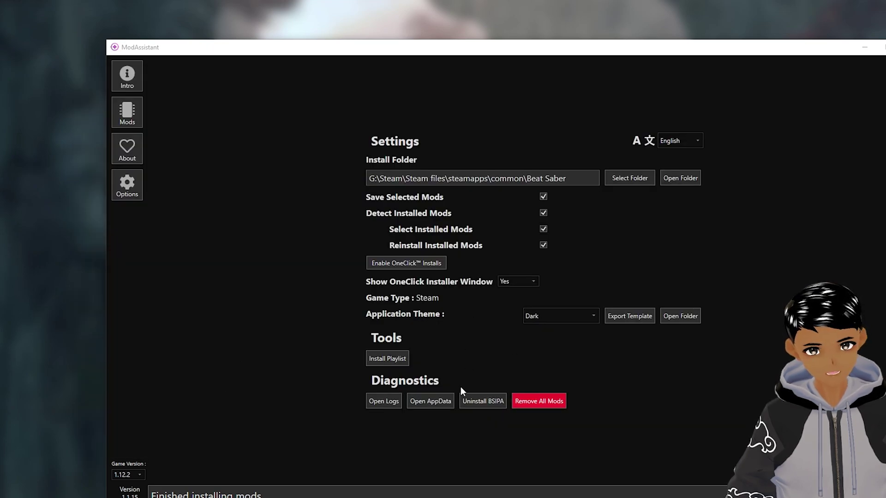
{"action": "left_click", "coordinate": [430, 402]}
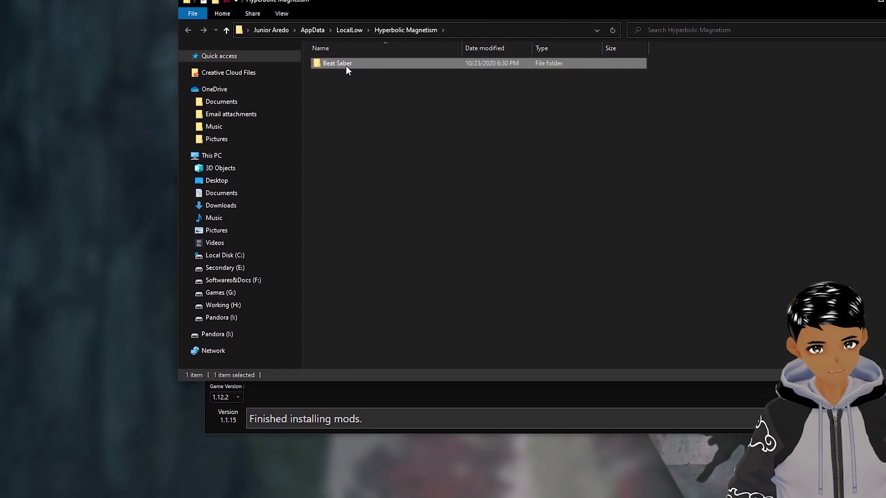
{"action": "double_click", "coordinate": [293, 107]}
{"action": "left_click_drag", "start_coordinate": [16, 363], "coordinate": [410, 277]}
{"action": "left_click", "coordinate": [633, 121]}
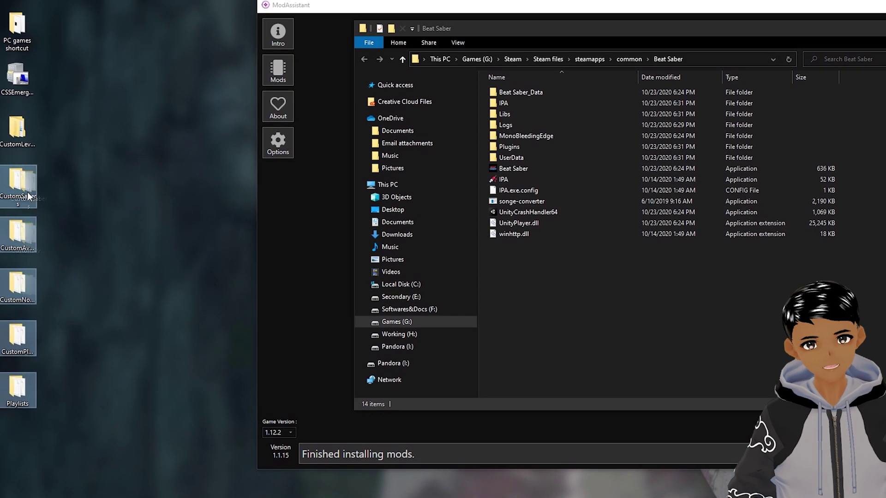
Move the custom content folders into the game folder and CustomLevels into Beat Saber_Data, replacing
{"action": "left_click_drag", "start_coordinate": [16, 184], "coordinate": [555, 278]}
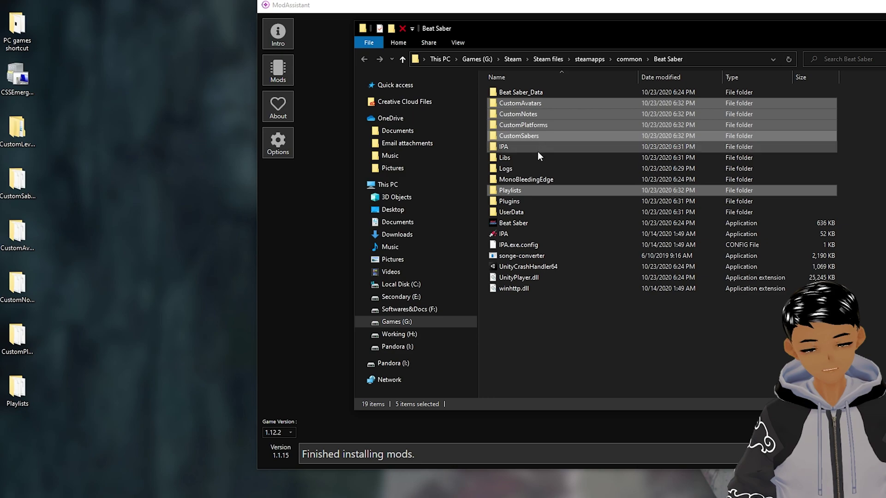
{"action": "key", "text": "Home"}
{"action": "left_click_drag", "start_coordinate": [14, 137], "coordinate": [527, 88]}
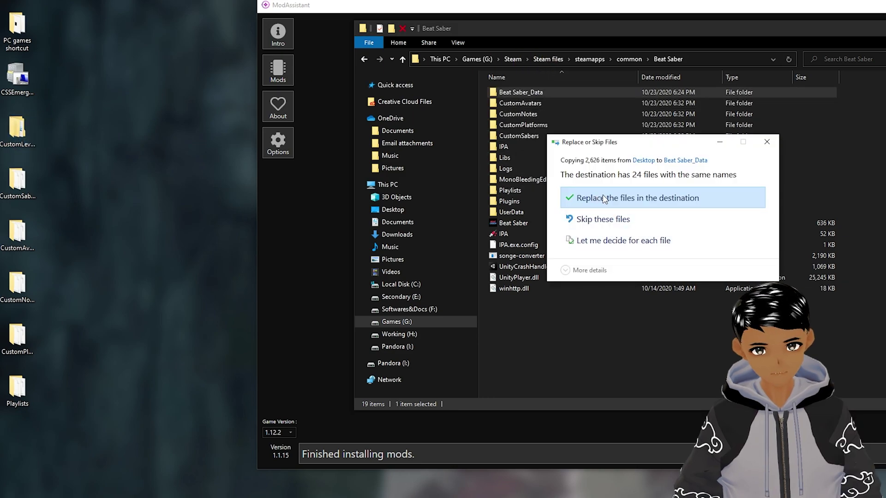
{"action": "left_click", "coordinate": [623, 203]}
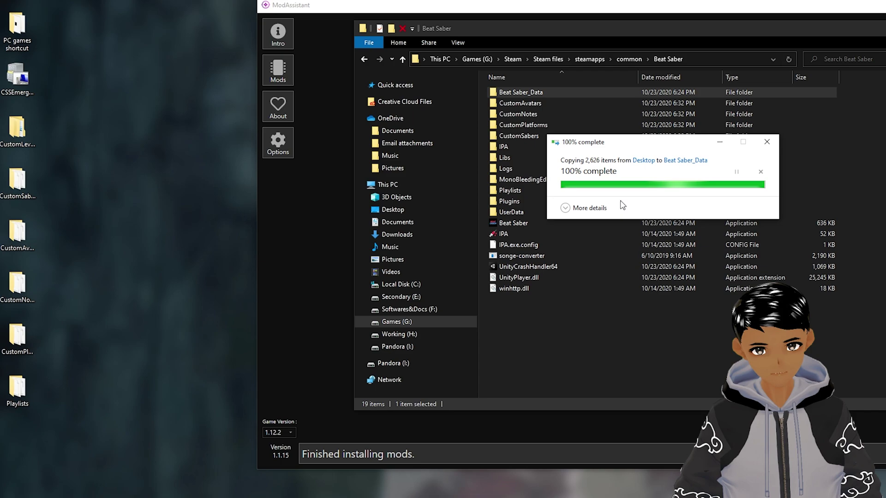
{"action": "double_click", "coordinate": [527, 91]}
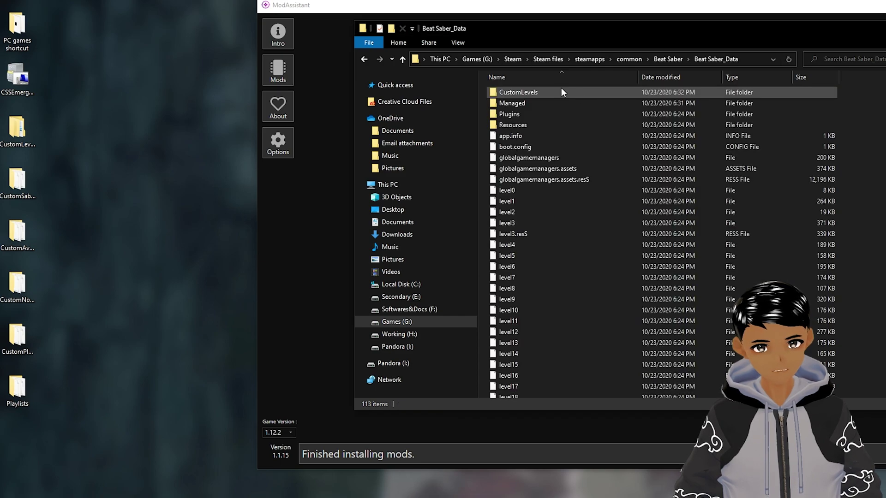
{"action": "double_click", "coordinate": [524, 92]}
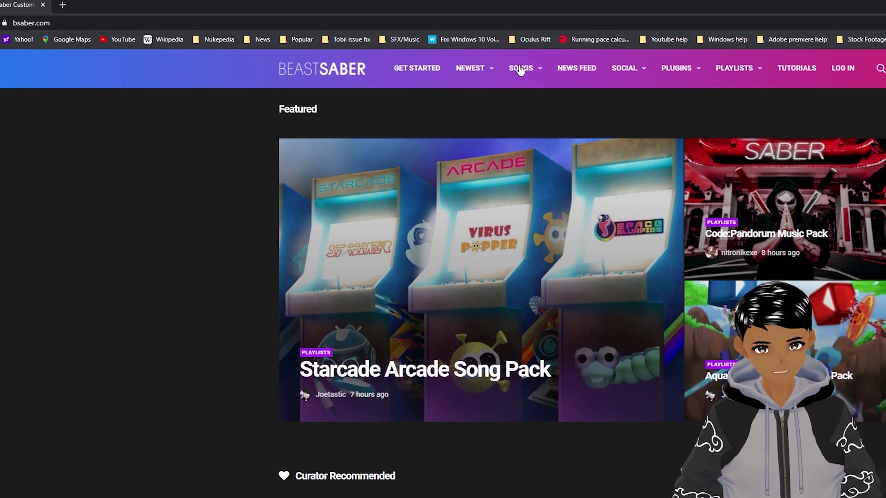
Show BeastSaber's Top songs from the past 7 days
{"action": "mouse_move", "coordinate": [530, 71]}
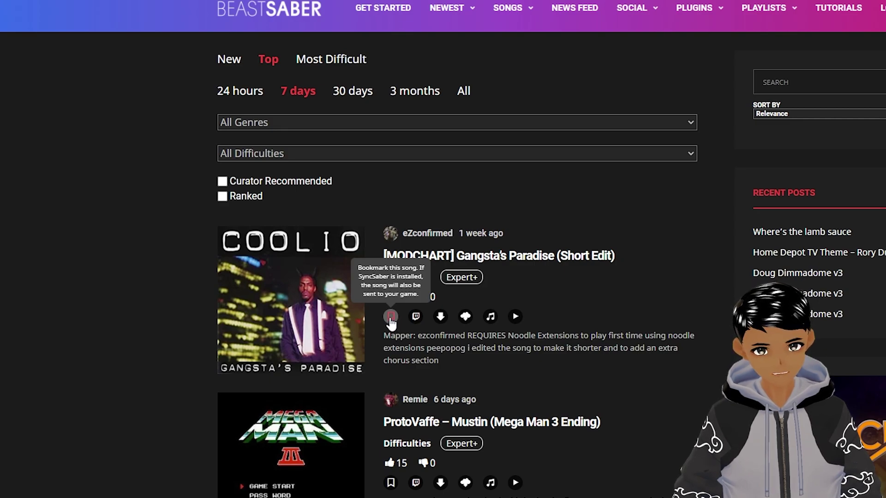
{"action": "left_click", "coordinate": [415, 317]}
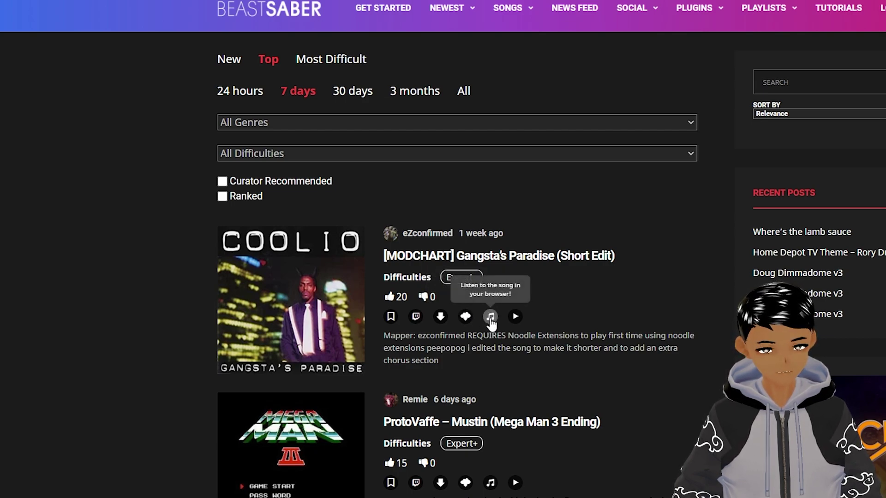
Preview Gangsta's Paradise (Short Edit), then one-click install it through ModAssistant
{"action": "left_click", "coordinate": [516, 318]}
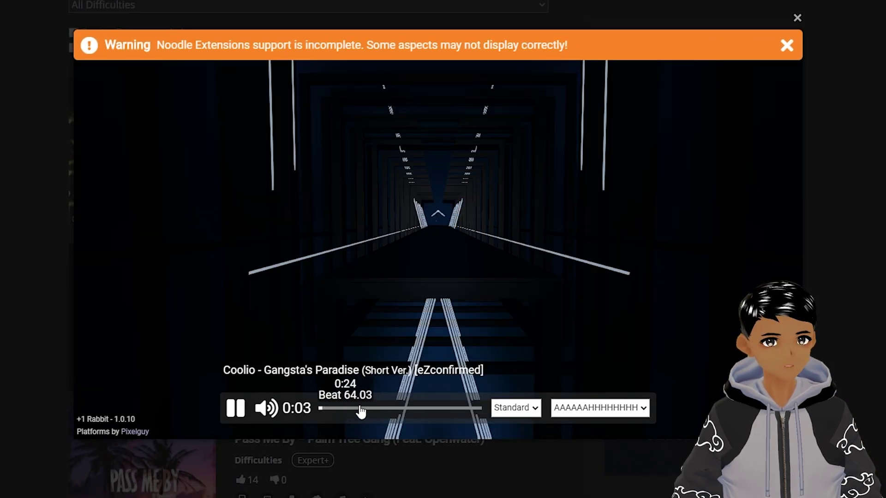
{"action": "key", "text": "Escape"}
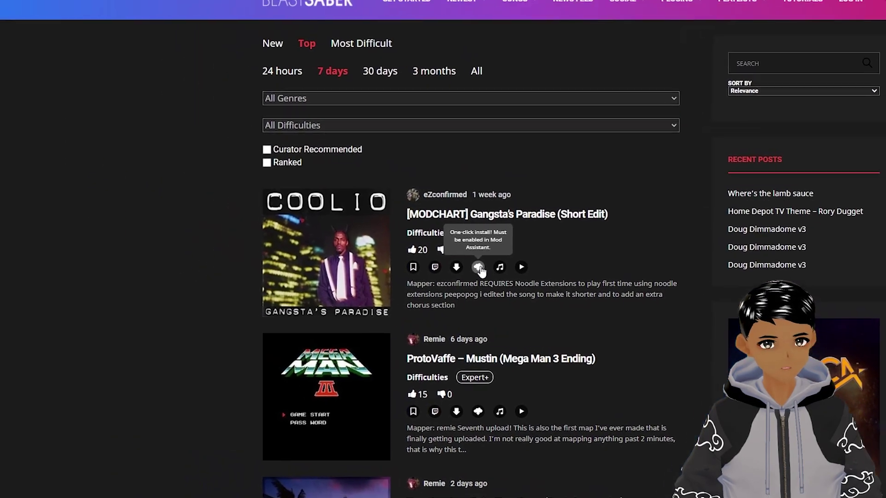
{"action": "left_click", "coordinate": [317, 169]}
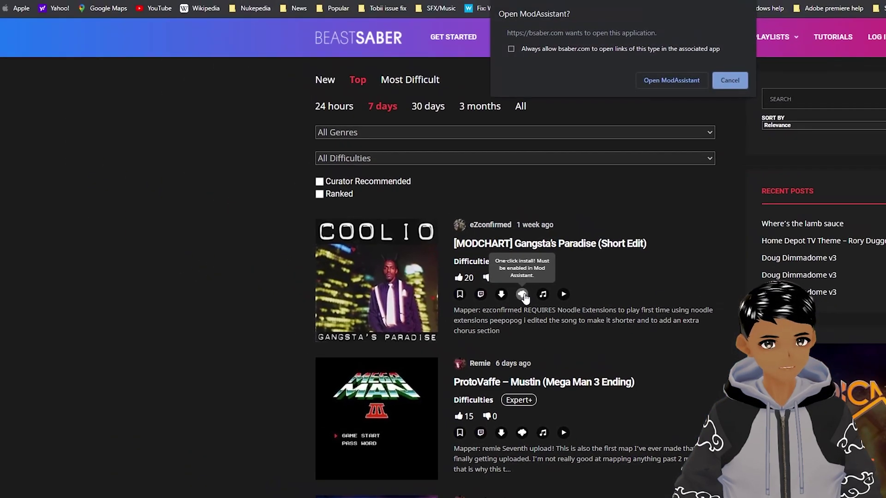
{"action": "left_click", "coordinate": [667, 80]}
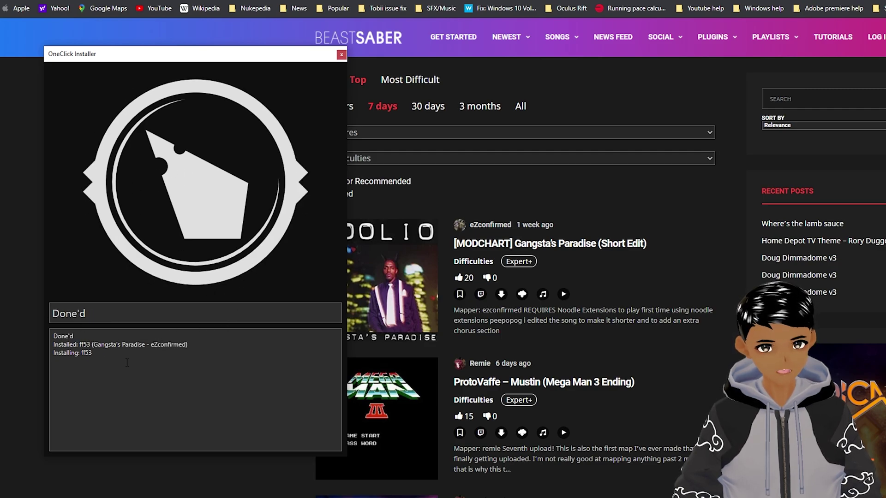
{"action": "left_click", "coordinate": [342, 54]}
Download the Code:Pandorum playlist file from BeastSaber's curated playlists
{"action": "mouse_move", "coordinate": [774, 37]}
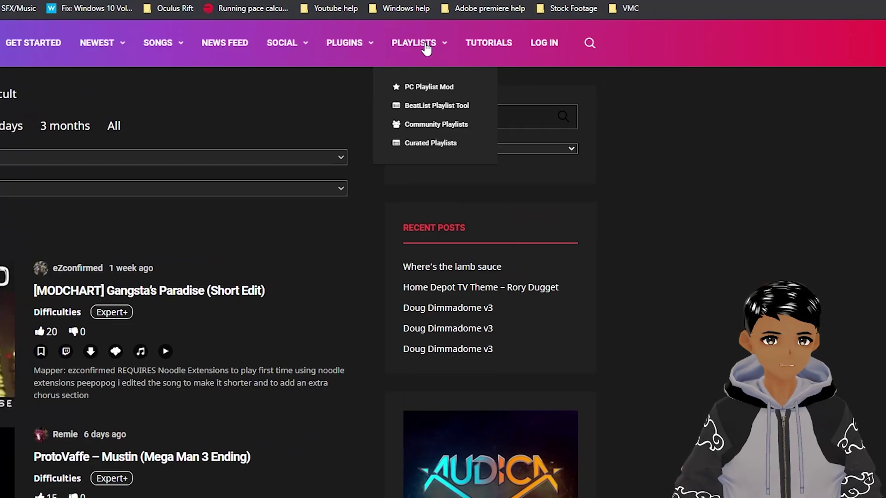
{"action": "left_click", "coordinate": [430, 143]}
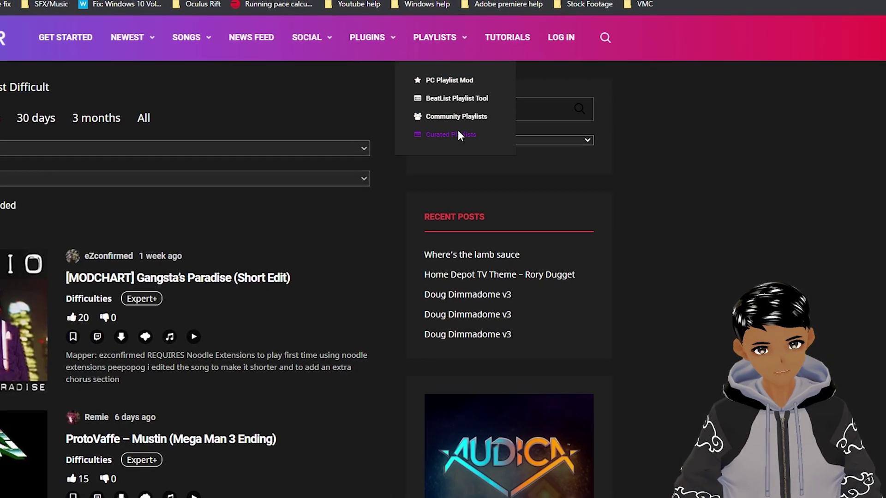
{"action": "left_click", "coordinate": [270, 211]}
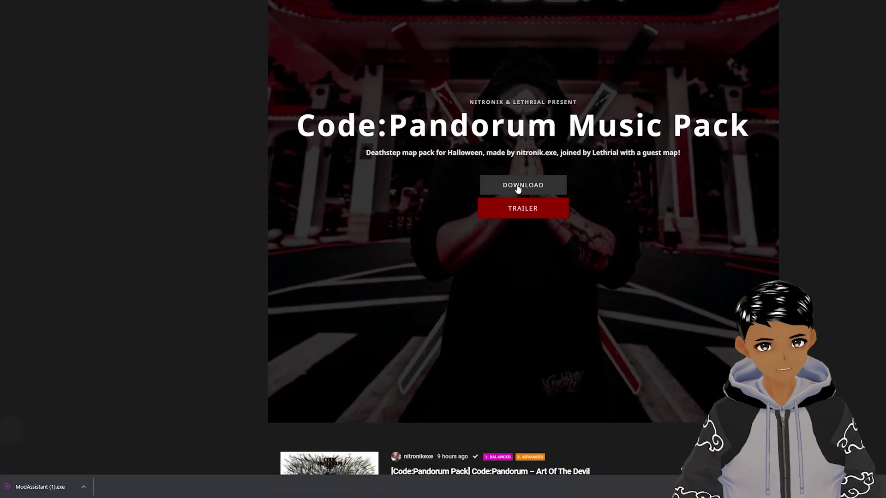
{"action": "left_click", "coordinate": [518, 186]}
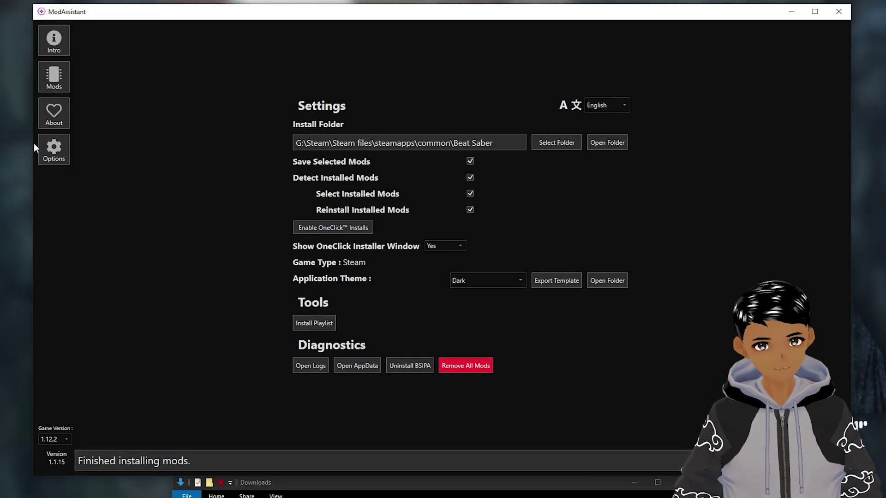
Install the Code:Pandorum Map Pack playlist from CodePandorum.bplist in Downloads, then open Beat Saber's install folder
{"action": "left_click", "coordinate": [321, 322]}
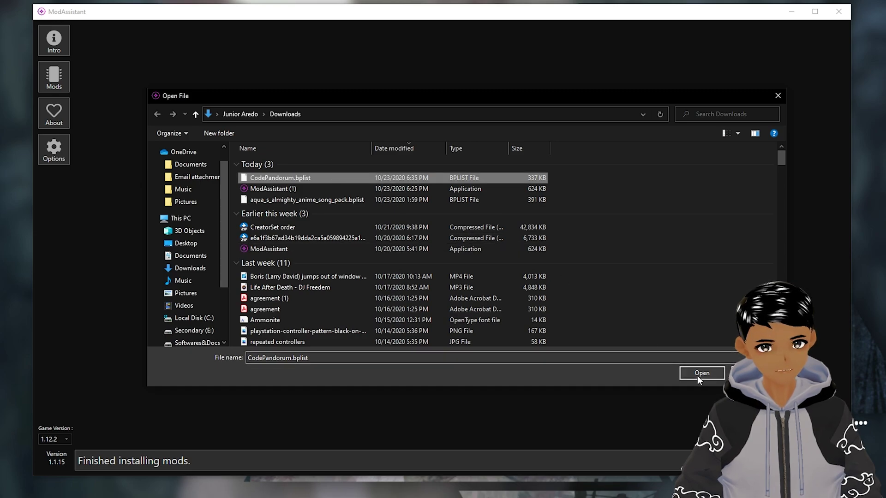
{"action": "left_click", "coordinate": [698, 373]}
{"action": "left_click", "coordinate": [699, 374]}
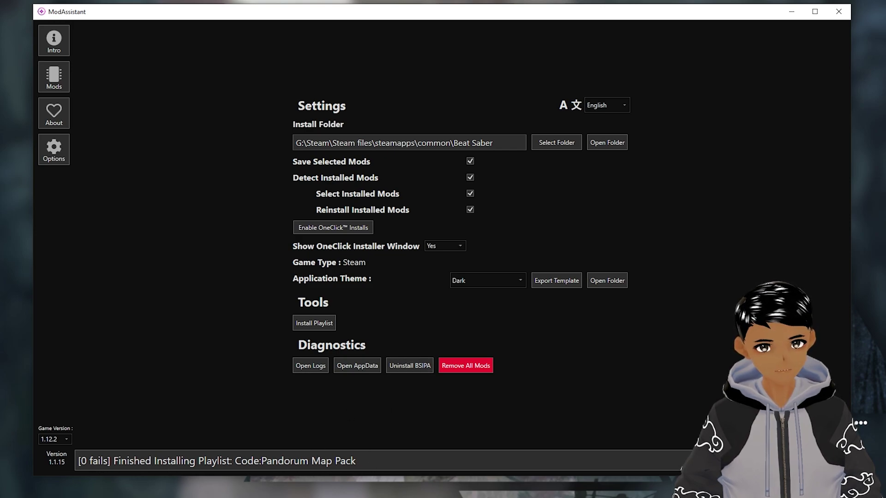
{"action": "left_click", "coordinate": [600, 142]}
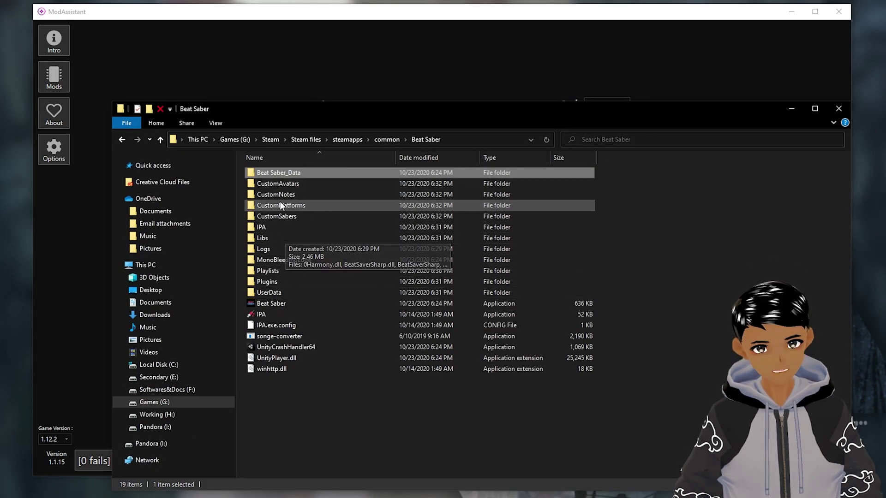
Check Beat Saber_Data > CustomLevels sorted newest first and the Playlists folder, then close Explorer
{"action": "double_click", "coordinate": [298, 174]}
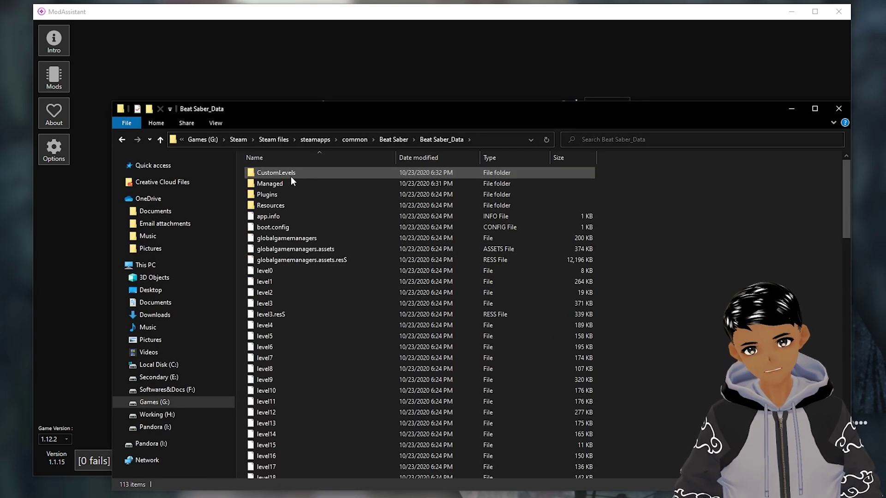
{"action": "double_click", "coordinate": [290, 175]}
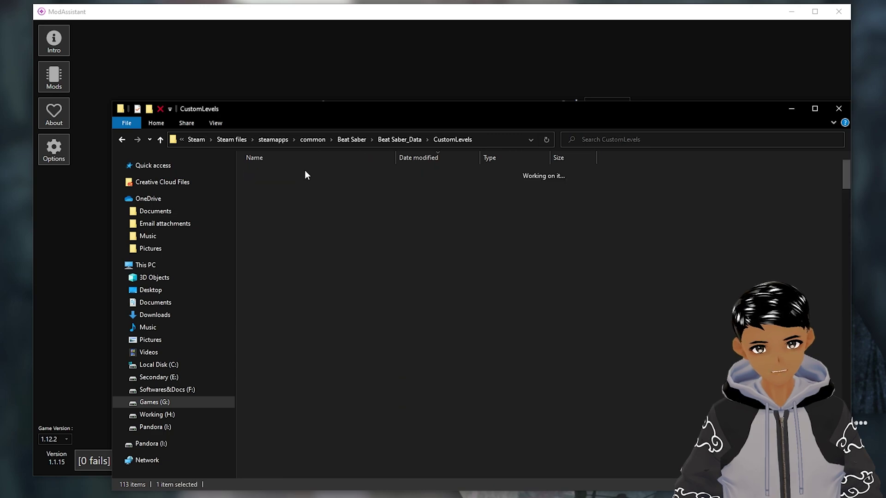
{"action": "left_click", "coordinate": [416, 158]}
{"action": "left_click", "coordinate": [421, 159]}
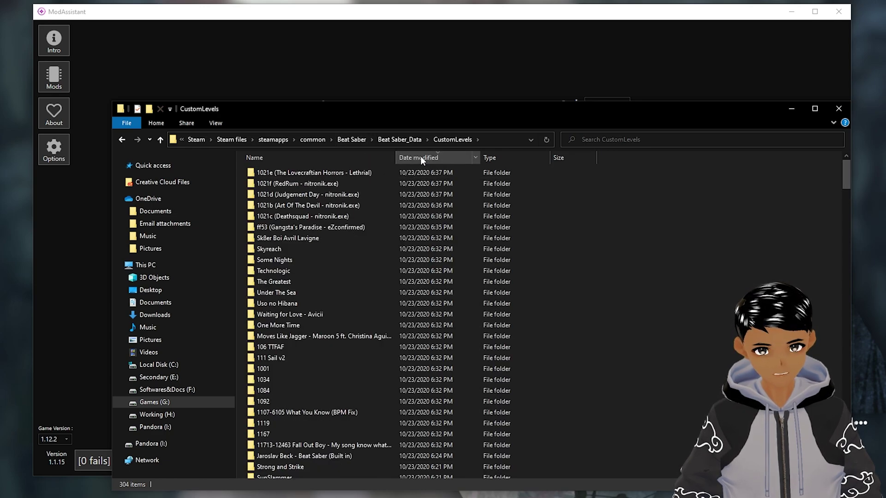
{"action": "left_click", "coordinate": [351, 140]}
{"action": "double_click", "coordinate": [275, 270]}
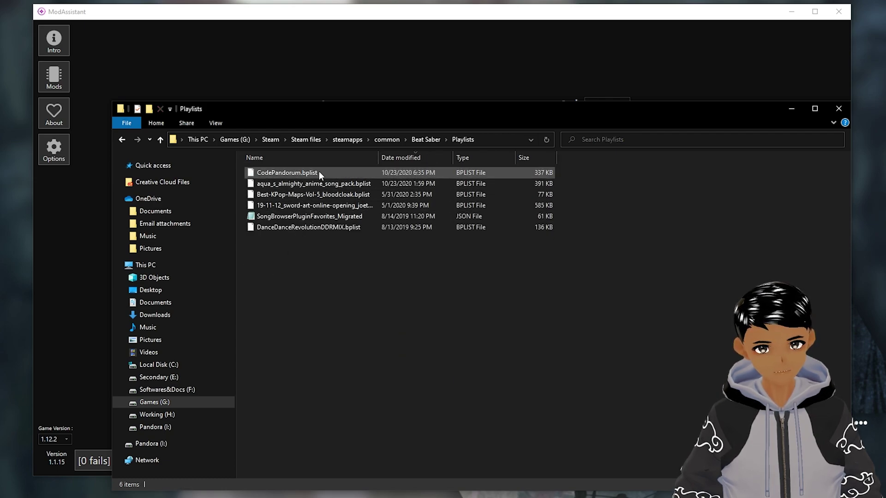
{"action": "left_click", "coordinate": [425, 139]}
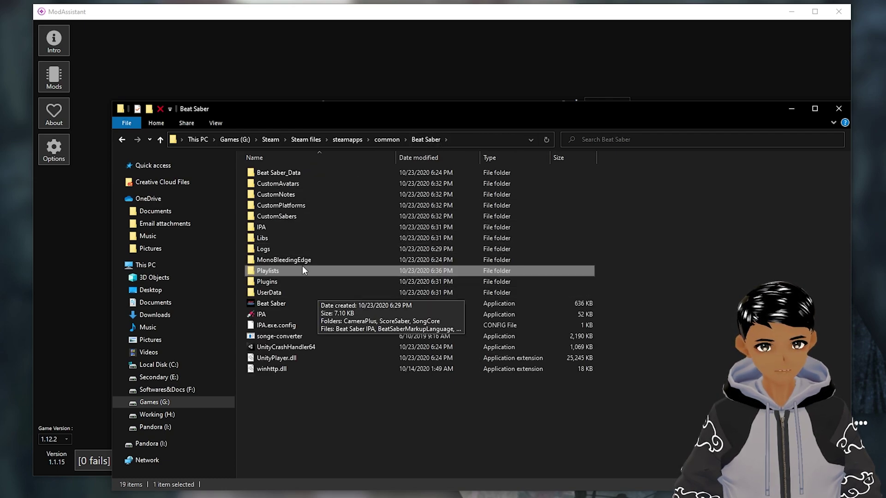
{"action": "left_click", "coordinate": [770, 55]}
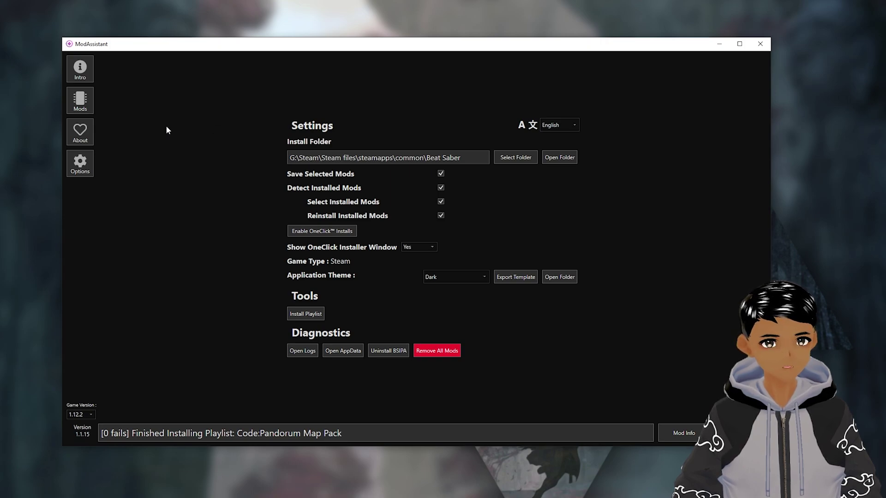
Review the mod files in Beat Saber's Plugins folder, close Explorer, and show ModAssistant's Mods list
{"action": "left_click", "coordinate": [559, 158]}
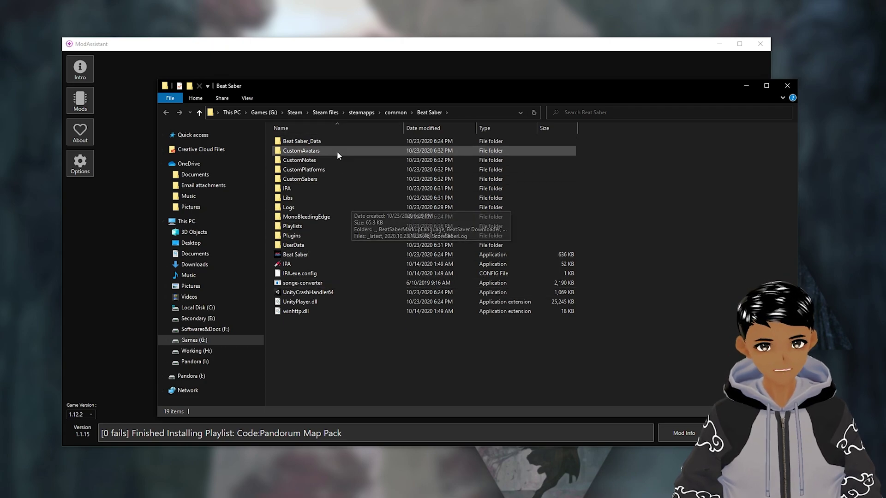
{"action": "double_click", "coordinate": [301, 237]}
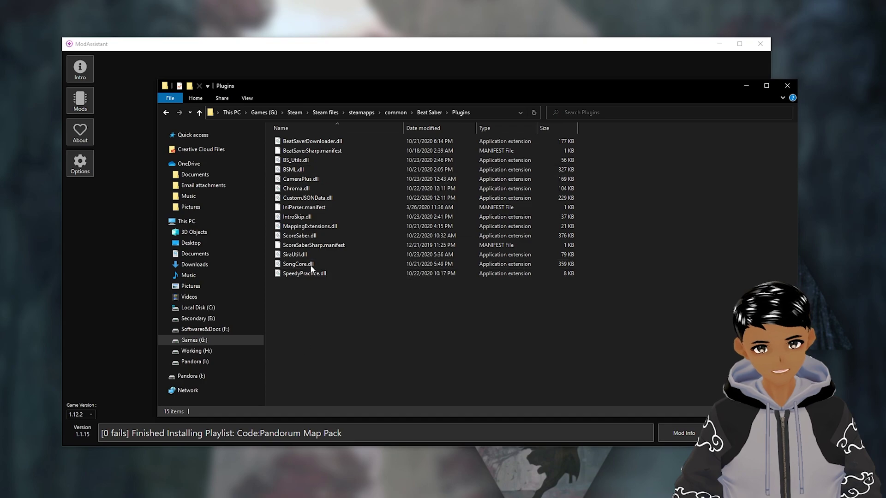
{"action": "left_click", "coordinate": [429, 112]}
{"action": "left_click", "coordinate": [393, 113]}
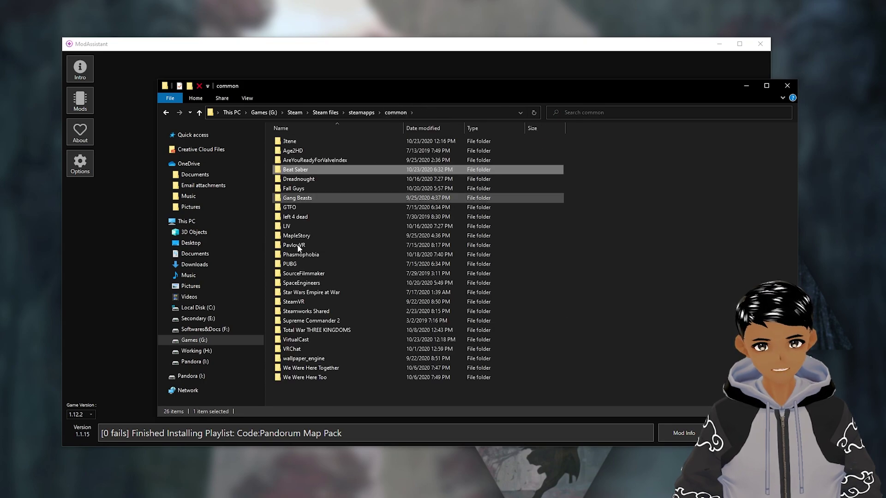
{"action": "double_click", "coordinate": [297, 169]}
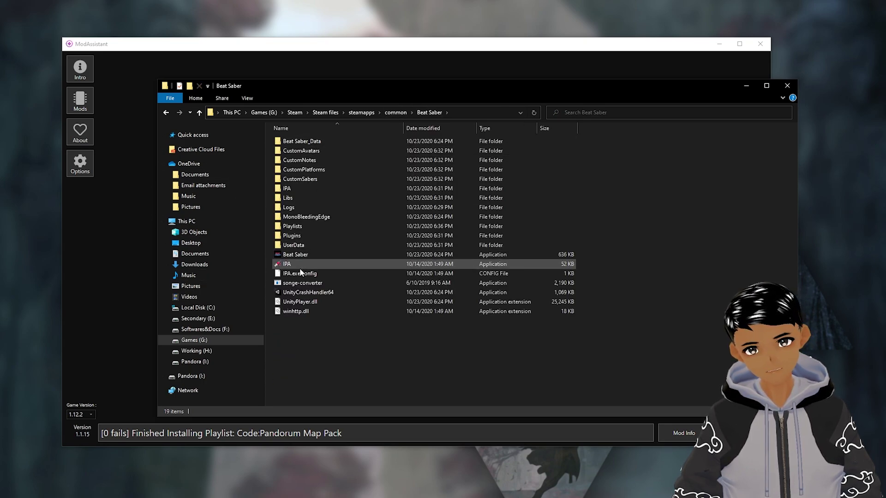
{"action": "left_click", "coordinate": [786, 88]}
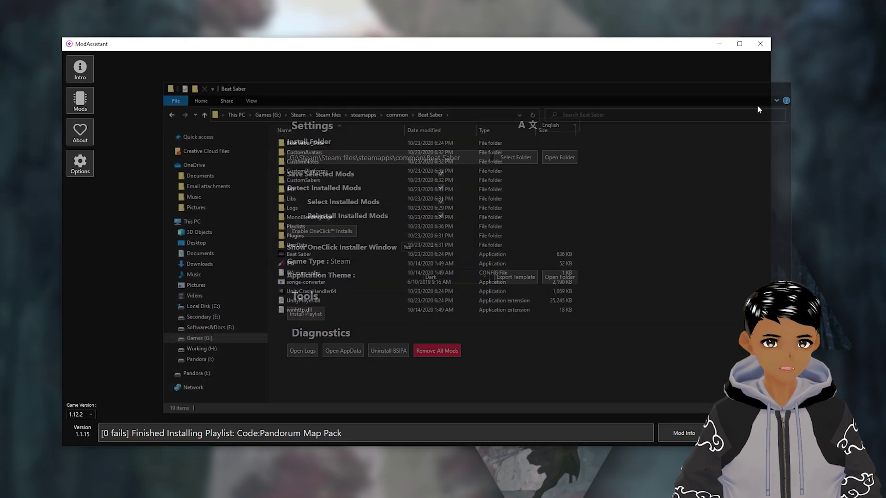
{"action": "left_click", "coordinate": [80, 99]}
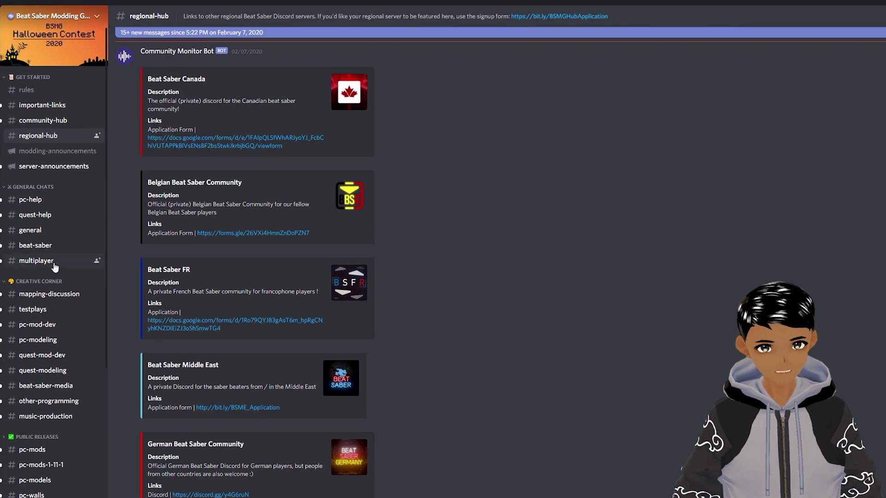
View the #pc-help channel in the Beat Saber modding Discord, then return to ModAssistant
{"action": "left_click", "coordinate": [37, 203]}
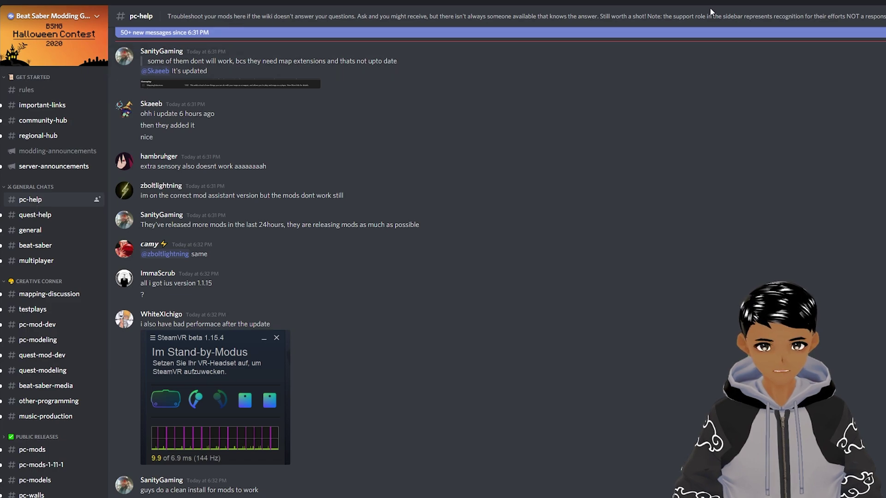
{"action": "left_click", "coordinate": [37, 215]}
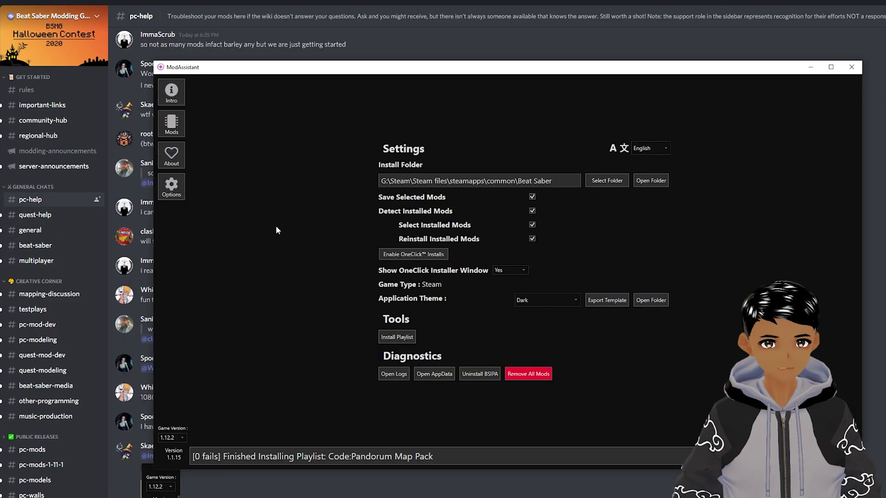
Upload the game log via Open Logs, copy the whole Teknik log text, and paste it into #pc-help
{"action": "left_click", "coordinate": [393, 375]}
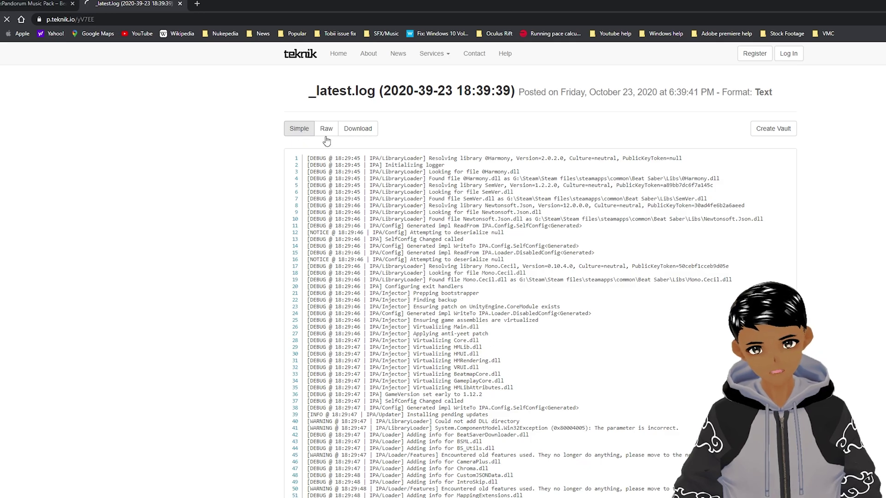
{"action": "key", "text": "ctrl+a"}
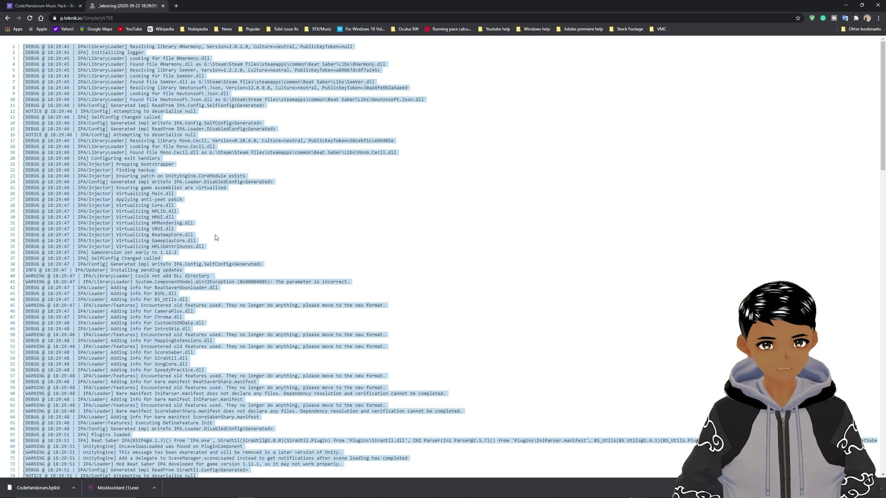
{"action": "key", "text": "alt+Tab"}
{"action": "key", "text": "ctrl+v"}
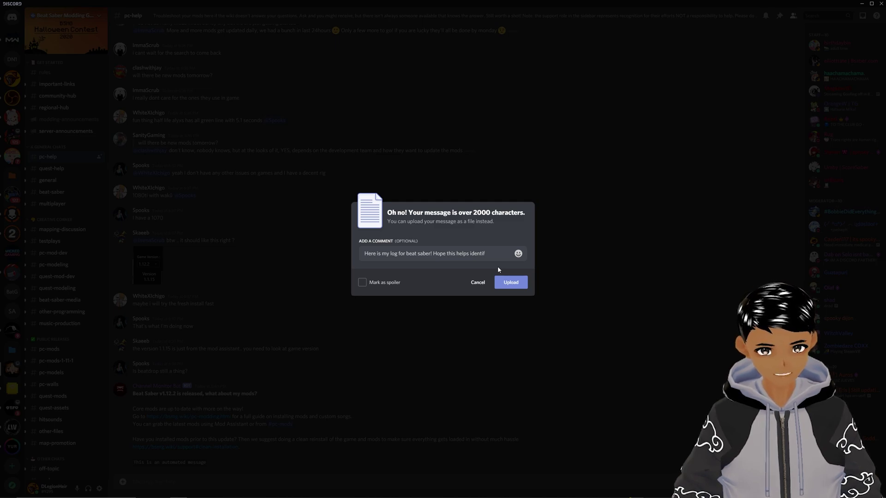
Comment on the upload: "Here is my log for beat saber! Hope this helps identify the problem"
{"action": "type", "text": "roblem"}
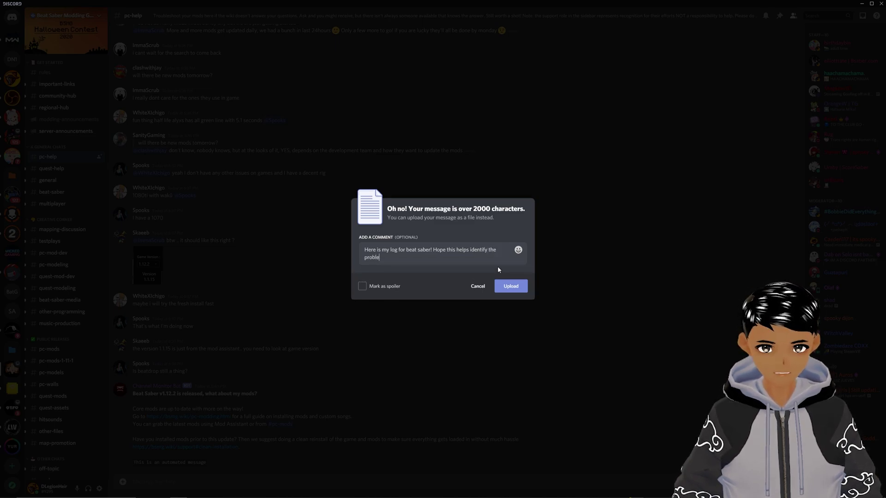